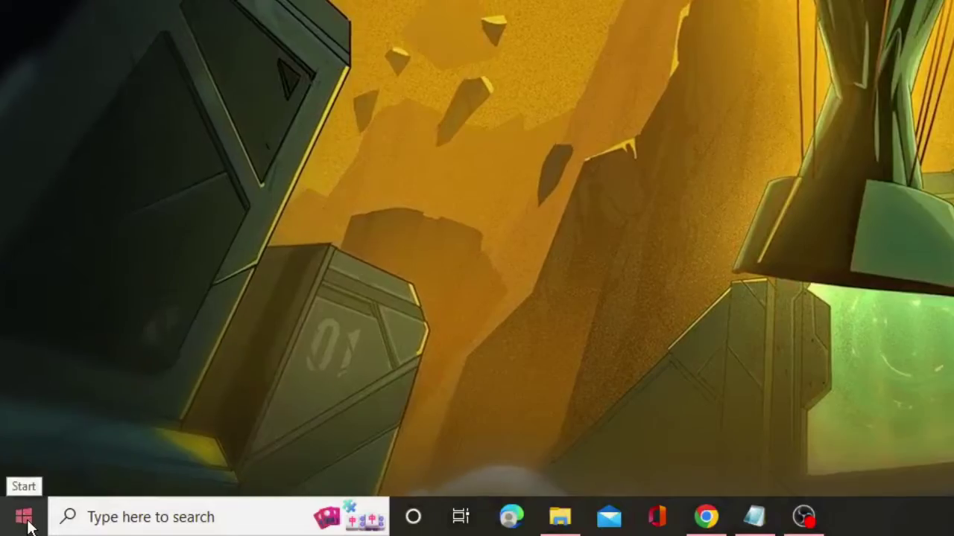
Open Task Manager and display the list of startup programs
{"action": "right_click", "coordinate": [27, 523]}
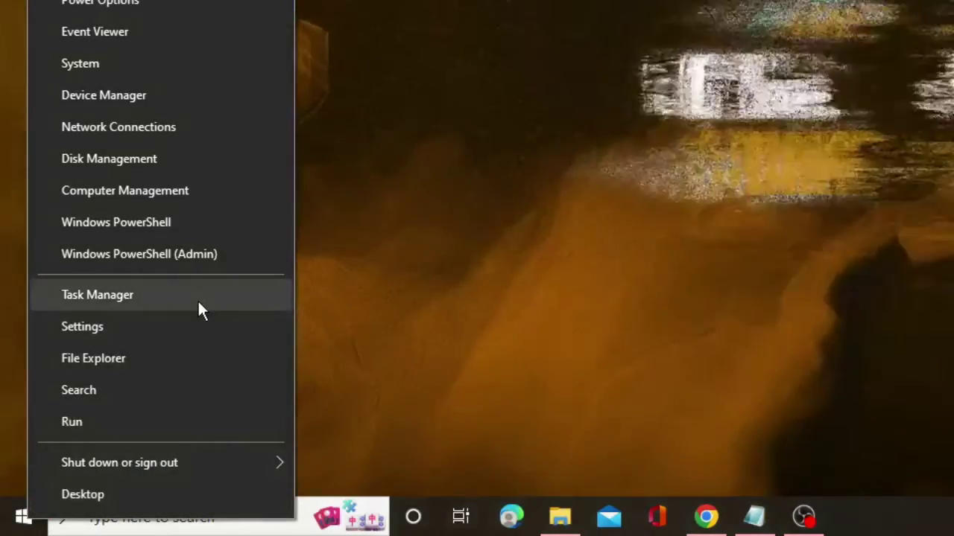
{"action": "left_click", "coordinate": [198, 299]}
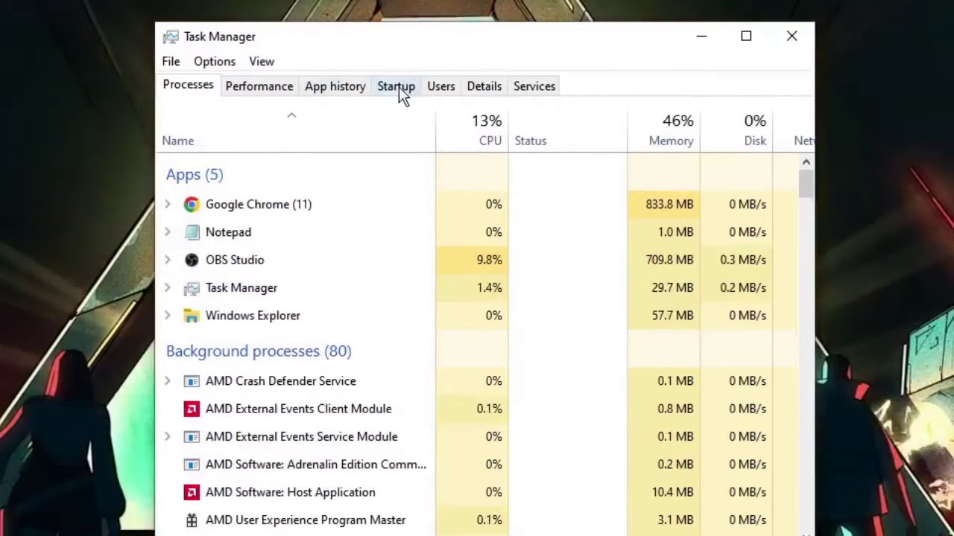
{"action": "left_click", "coordinate": [403, 96]}
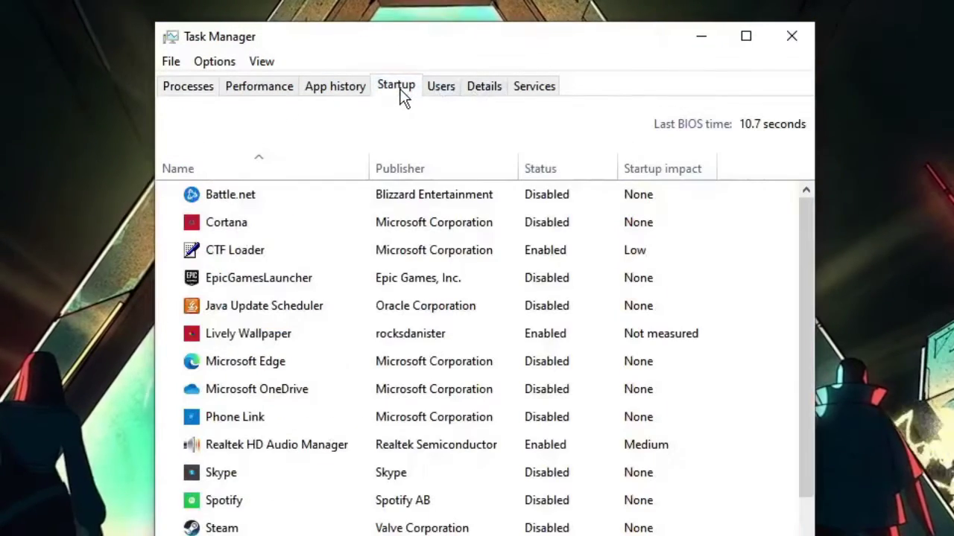
Examine the startup programs, including Cortana, Battle.net, EpicGamesLauncher, Lively Wallpaper, Microsoft Edge, OneDrive and Steam, and close Task Manager
{"action": "left_click", "coordinate": [359, 219]}
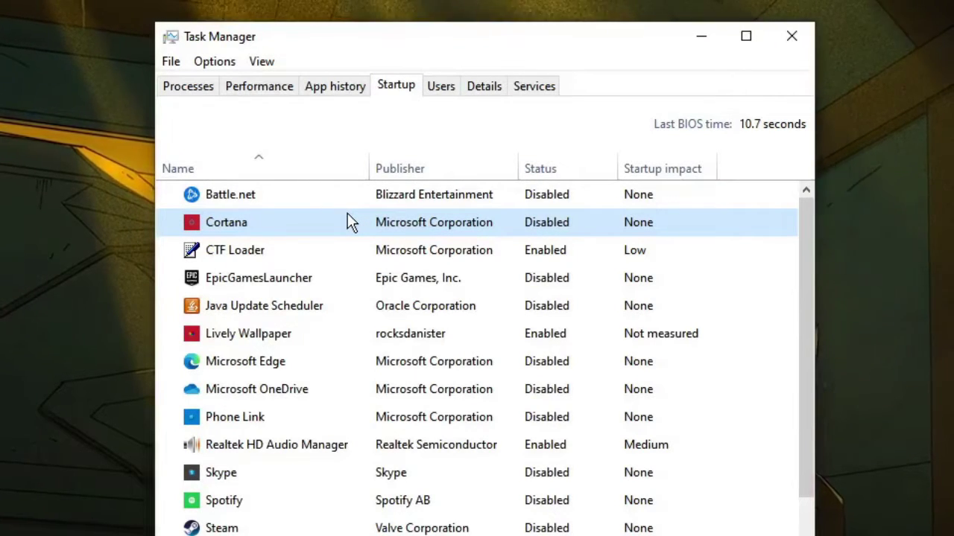
{"action": "left_click", "coordinate": [297, 192]}
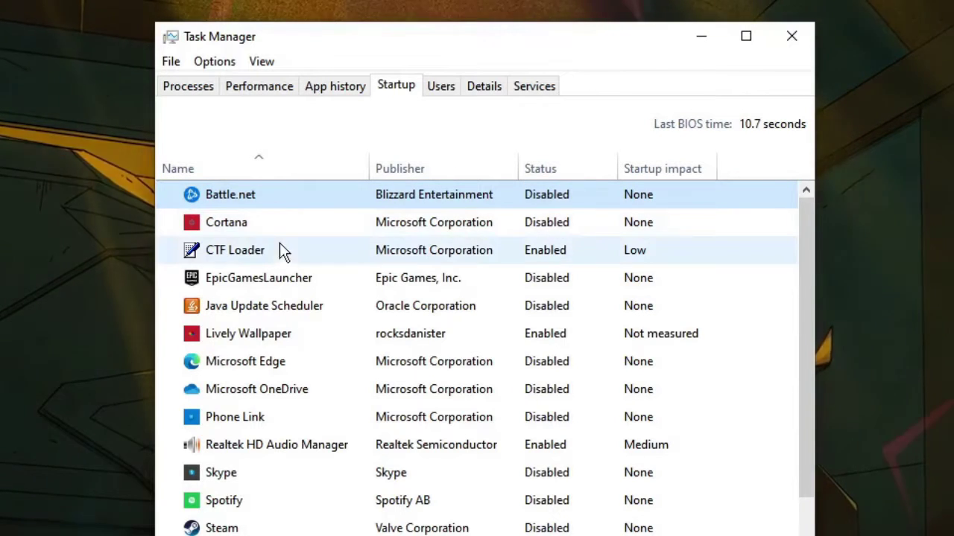
{"action": "left_click", "coordinate": [271, 280]}
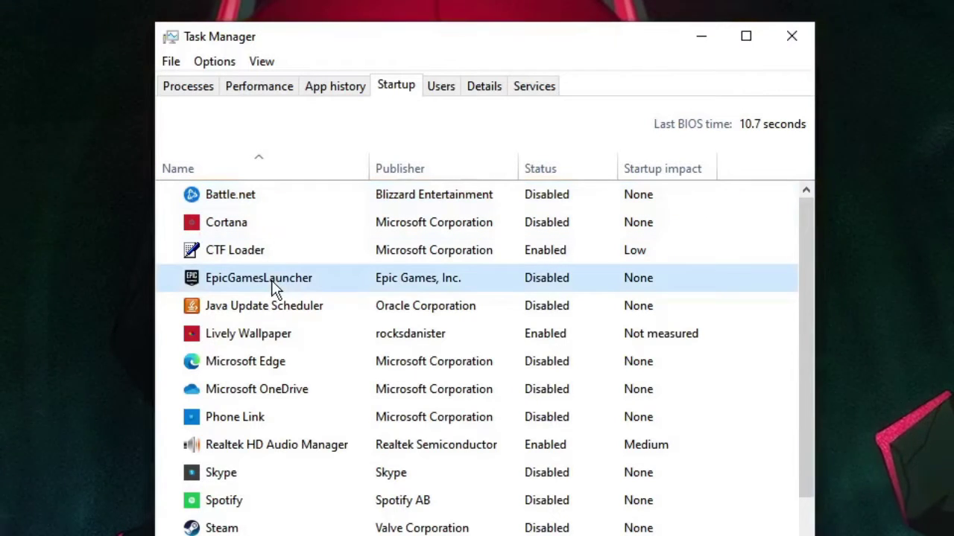
{"action": "left_click", "coordinate": [261, 333]}
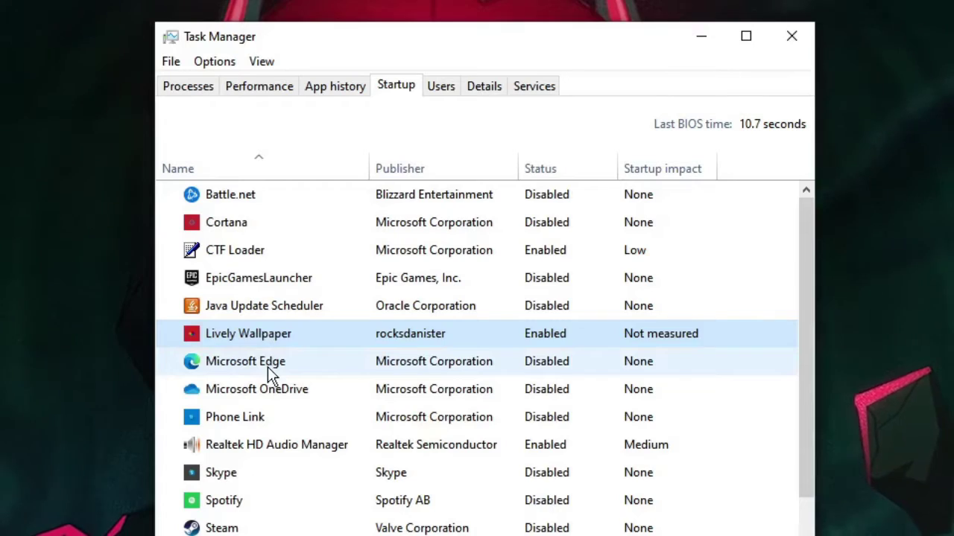
{"action": "left_click", "coordinate": [268, 367]}
{"action": "left_click", "coordinate": [273, 395]}
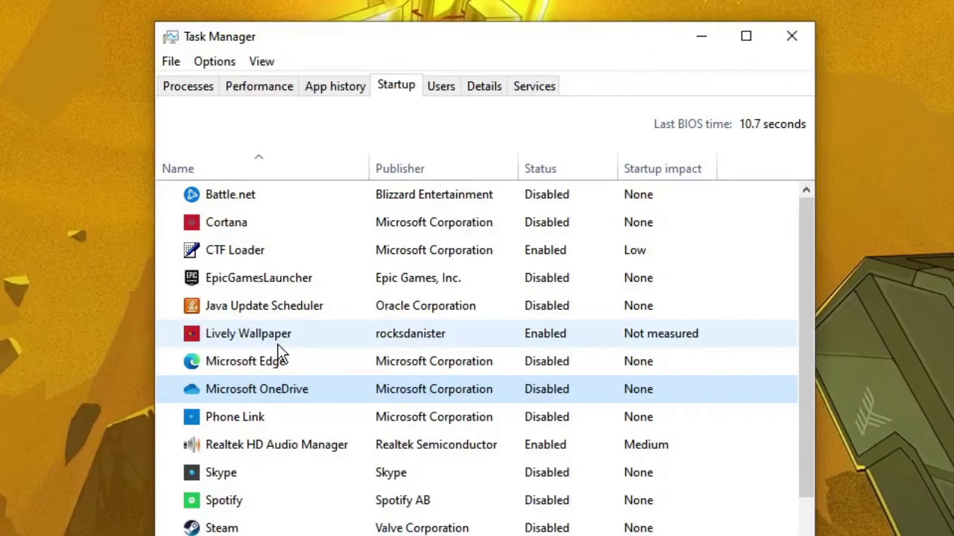
{"action": "scroll", "coordinate": [277, 366], "scroll_direction": "down", "scroll_amount": 1}
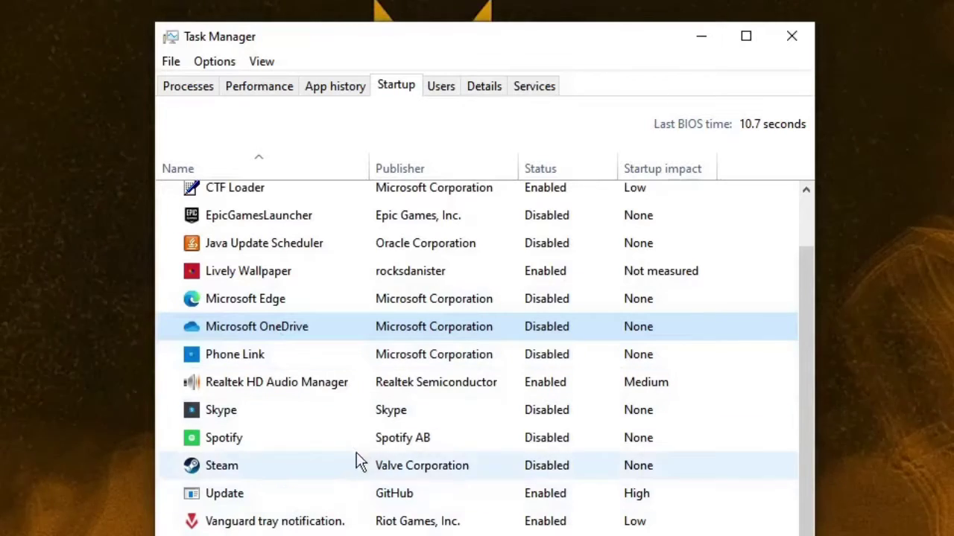
{"action": "left_click", "coordinate": [273, 470]}
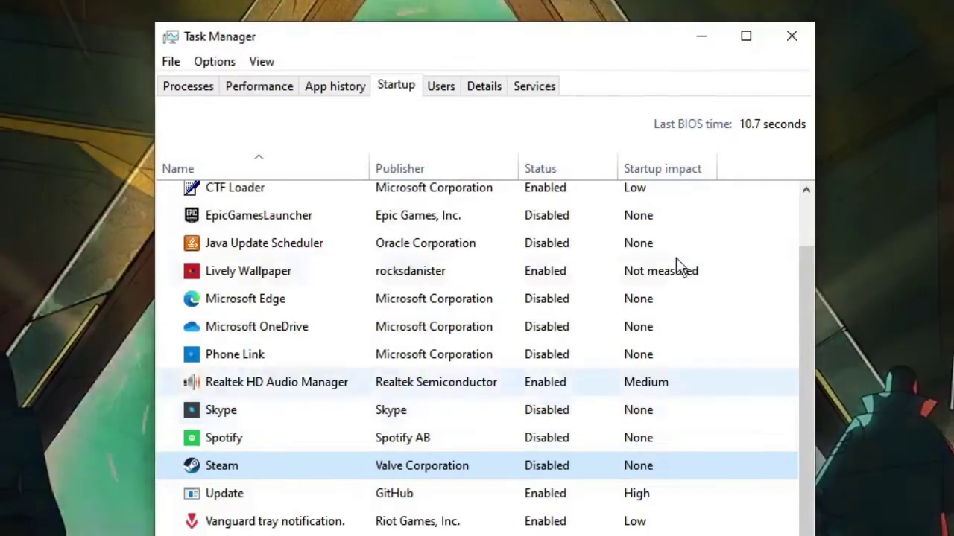
{"action": "left_click", "coordinate": [788, 48]}
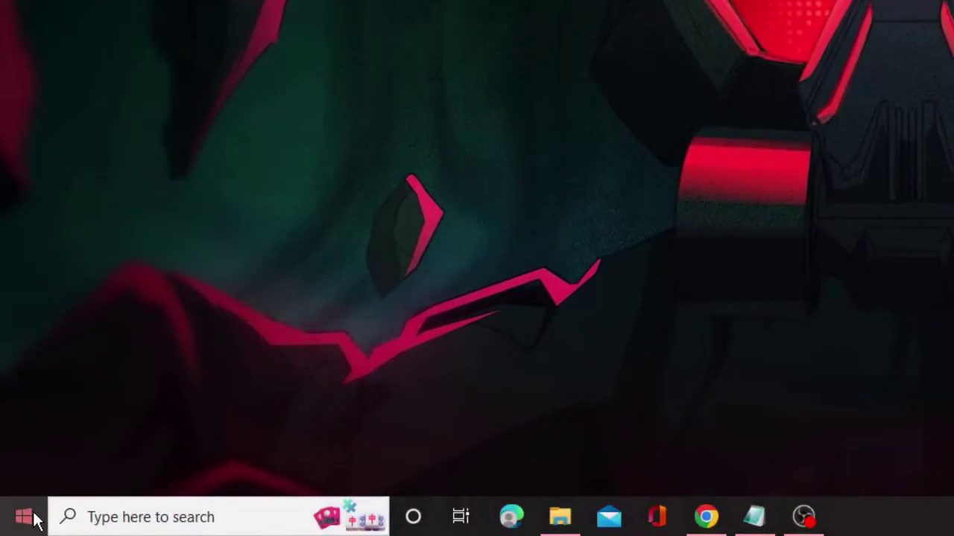
Search Windows Settings for "background", check the Background apps page, and close Settings
{"action": "right_click", "coordinate": [33, 518]}
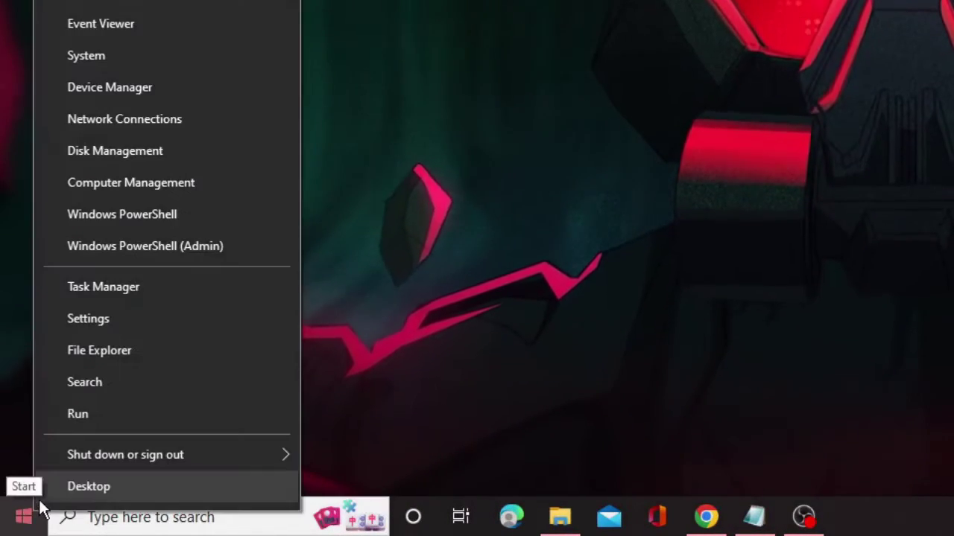
{"action": "left_click", "coordinate": [142, 318]}
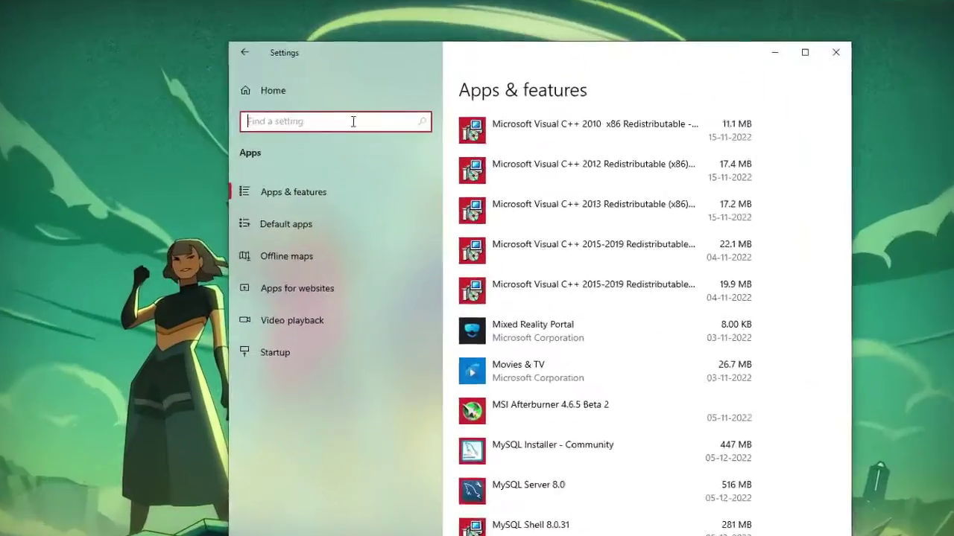
{"action": "type", "text": "background"}
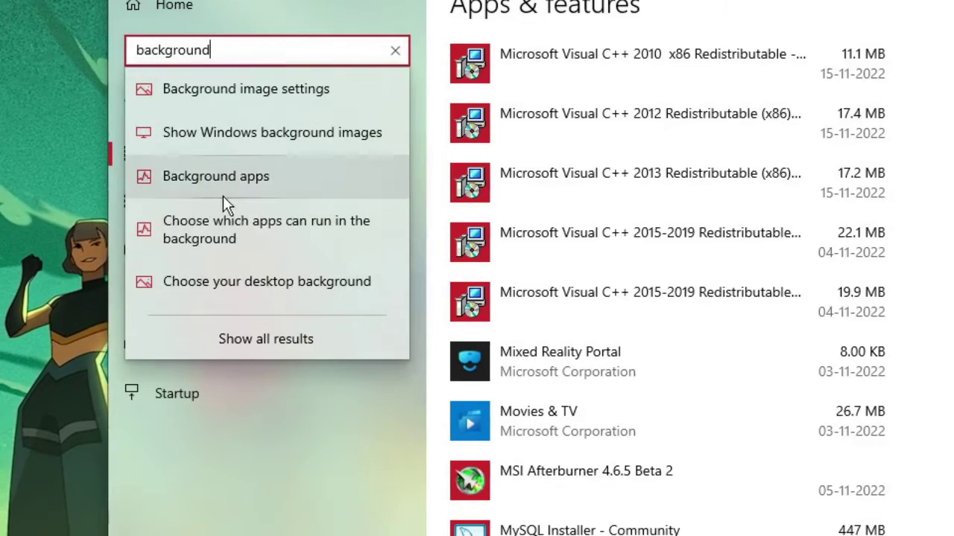
{"action": "left_click", "coordinate": [252, 182]}
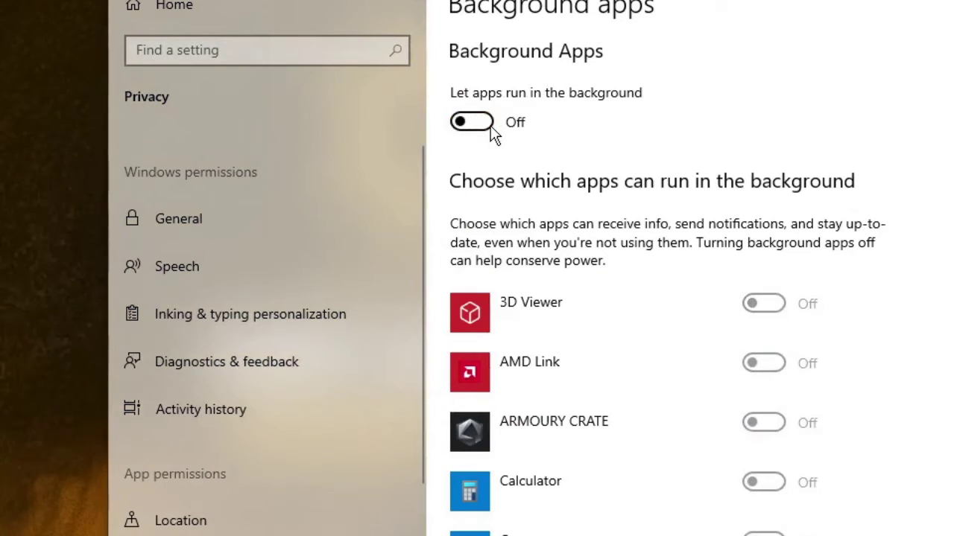
{"action": "key", "text": "alt+F4"}
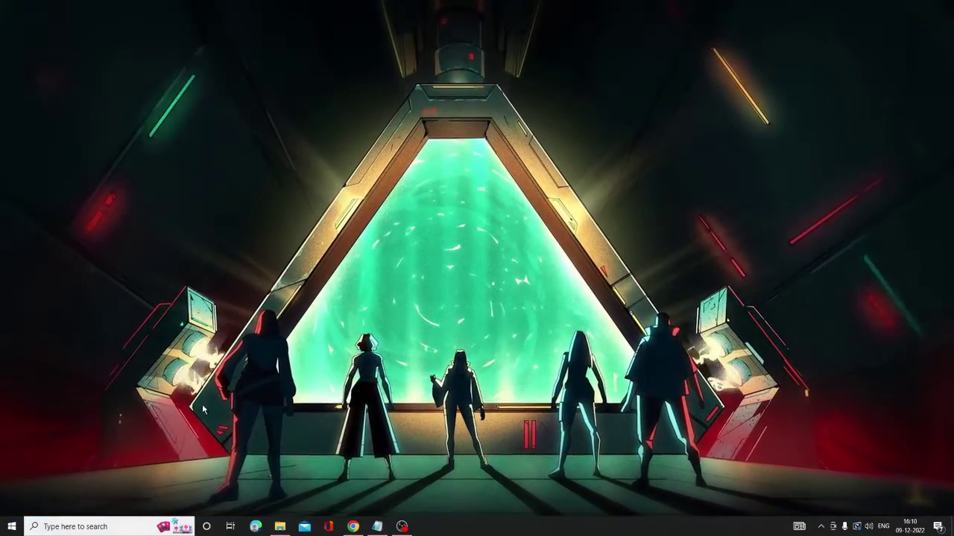
Search Windows for "gpedit" and open the Local Group Policy Editor
{"action": "left_click", "coordinate": [129, 526]}
{"action": "type", "text": "serv"}
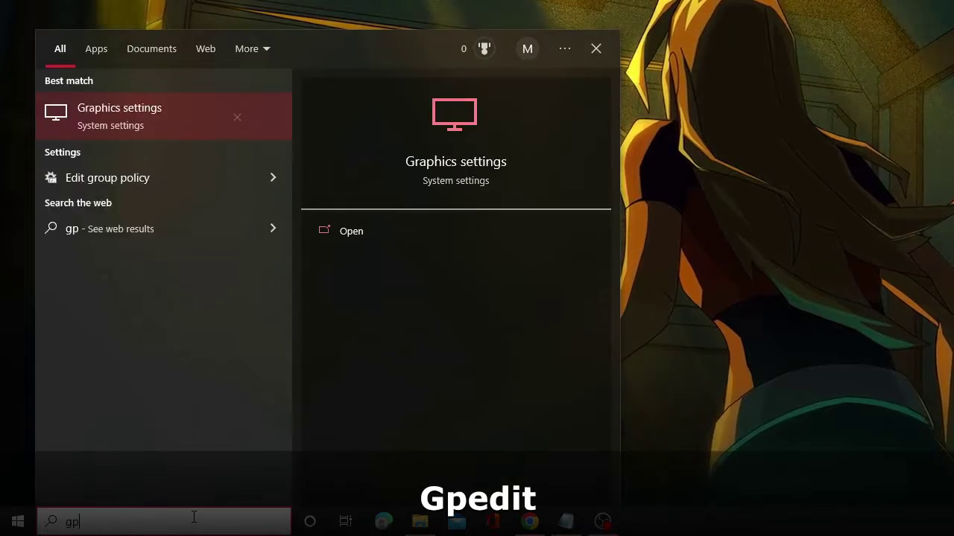
{"action": "type", "text": "edit"}
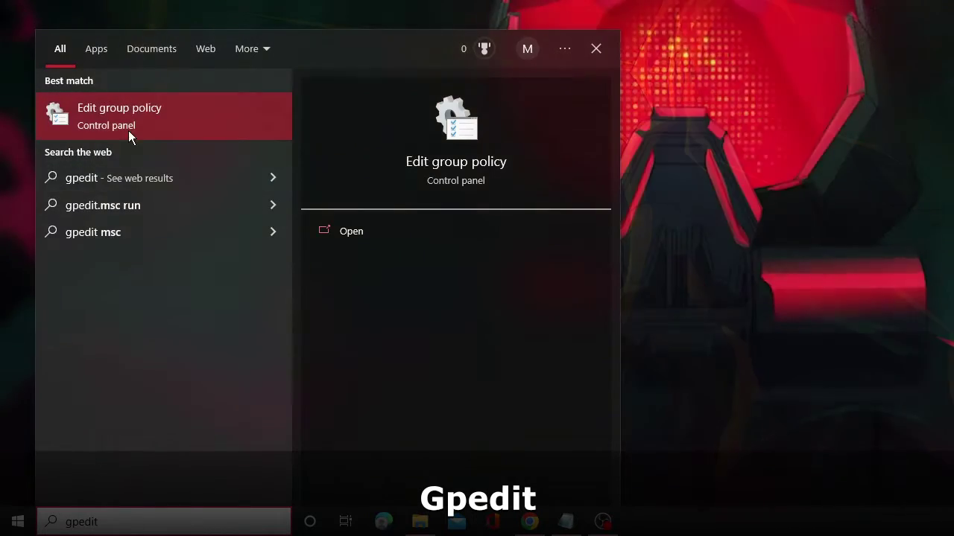
{"action": "left_click", "coordinate": [144, 121]}
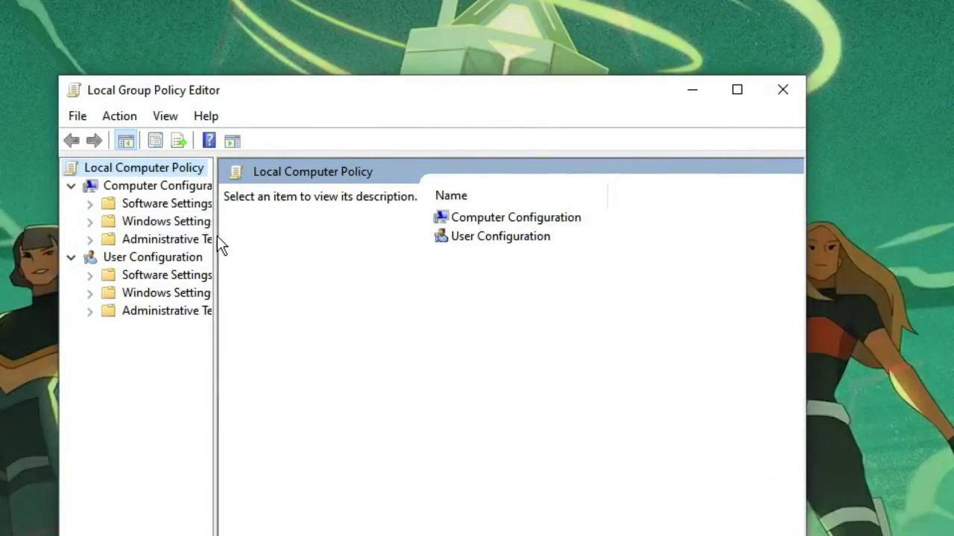
Widen the policy tree and go to Computer Configuration > Administrative Templates > Windows Components > App Privacy
{"action": "left_click_drag", "start_coordinate": [217, 236], "coordinate": [270, 238]}
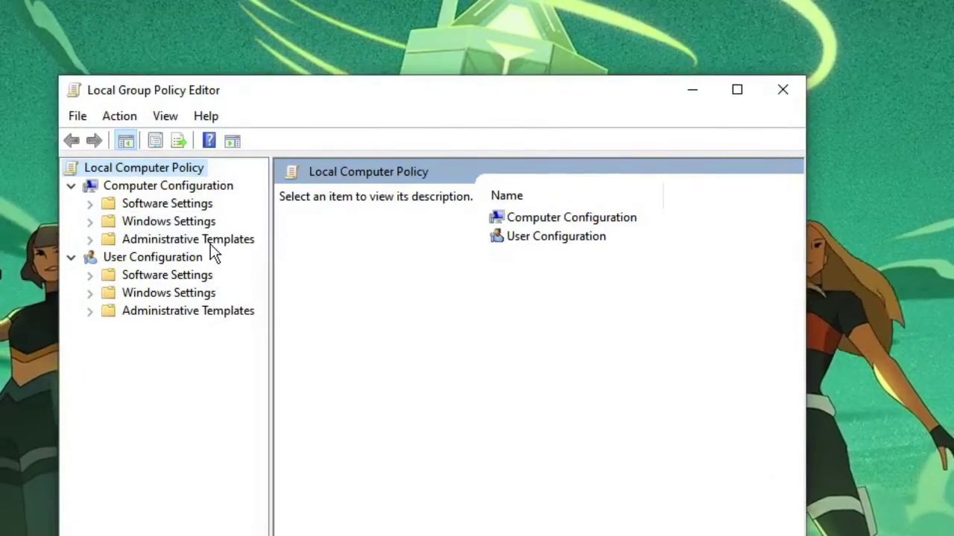
{"action": "left_click", "coordinate": [211, 244]}
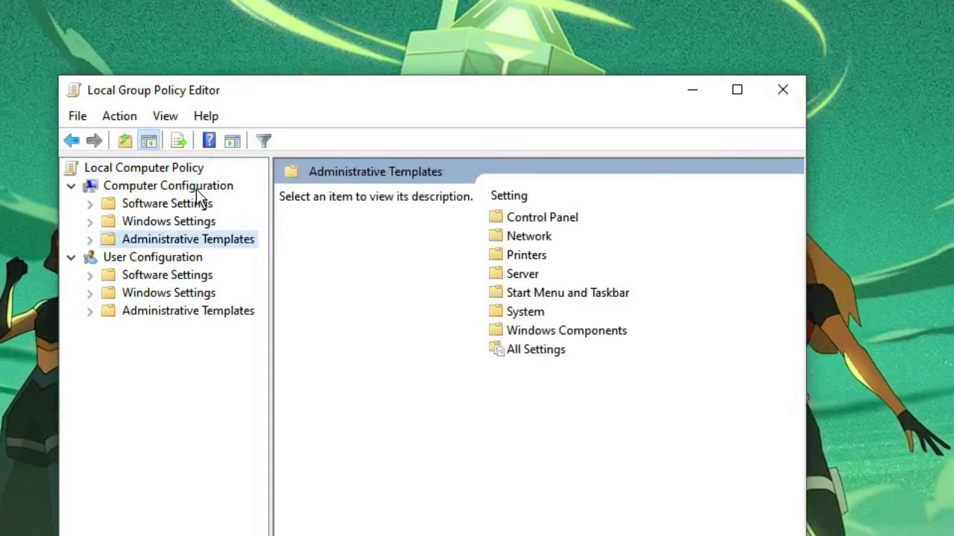
{"action": "double_click", "coordinate": [210, 246]}
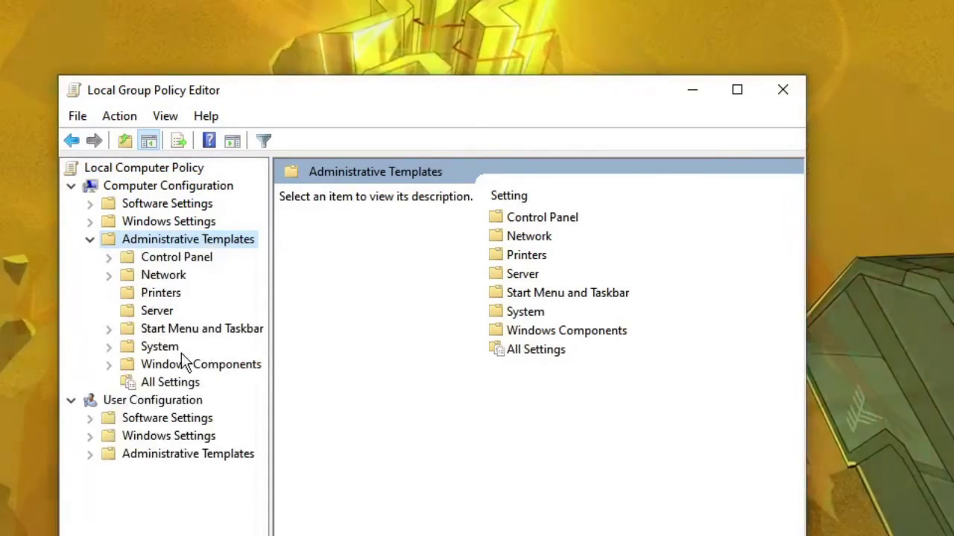
{"action": "double_click", "coordinate": [183, 365]}
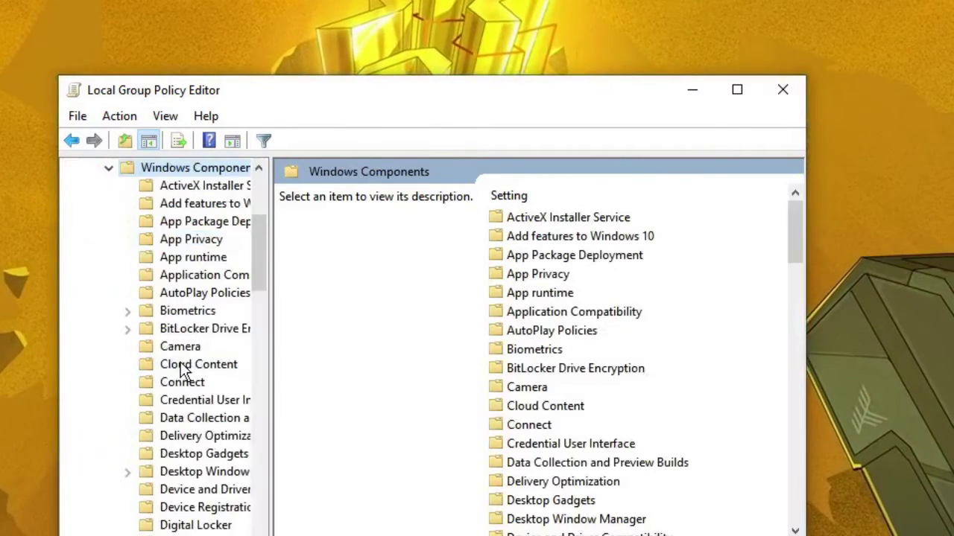
{"action": "left_click", "coordinate": [187, 244]}
{"action": "scroll", "coordinate": [545, 416], "scroll_direction": "down", "scroll_amount": 2}
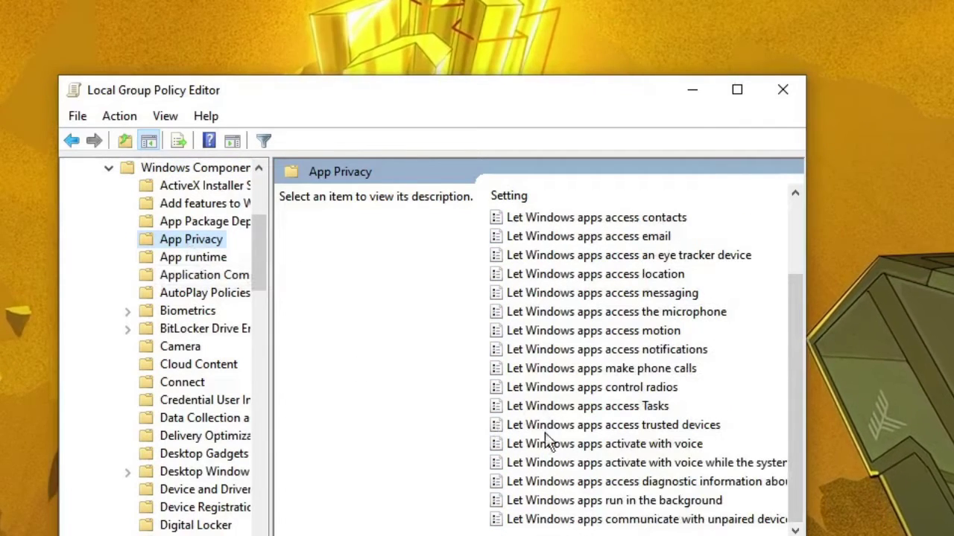
Set the policy "Let Windows apps run in the background" to Enabled and change its default for all apps
{"action": "left_click", "coordinate": [566, 500]}
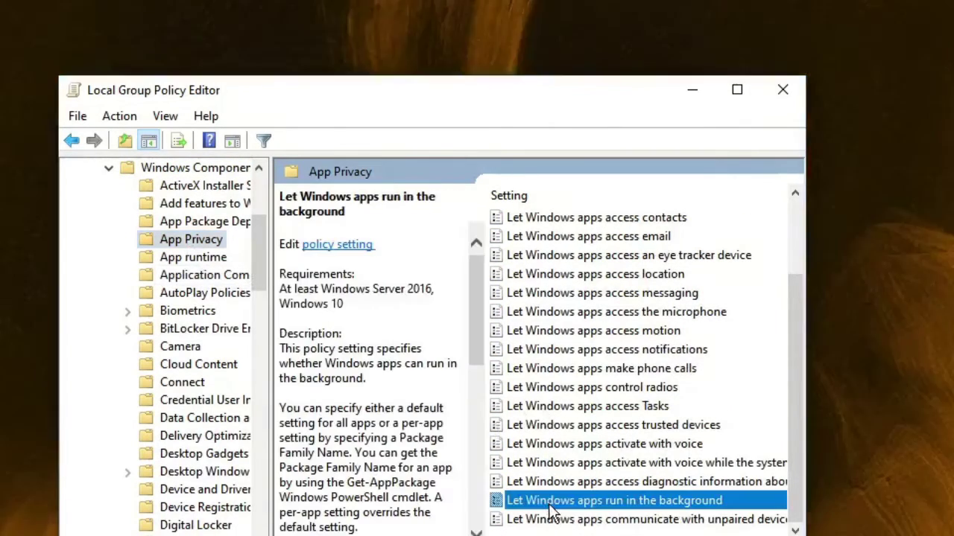
{"action": "double_click", "coordinate": [636, 503]}
{"action": "left_click_drag", "start_coordinate": [65, 1], "coordinate": [446, 73]}
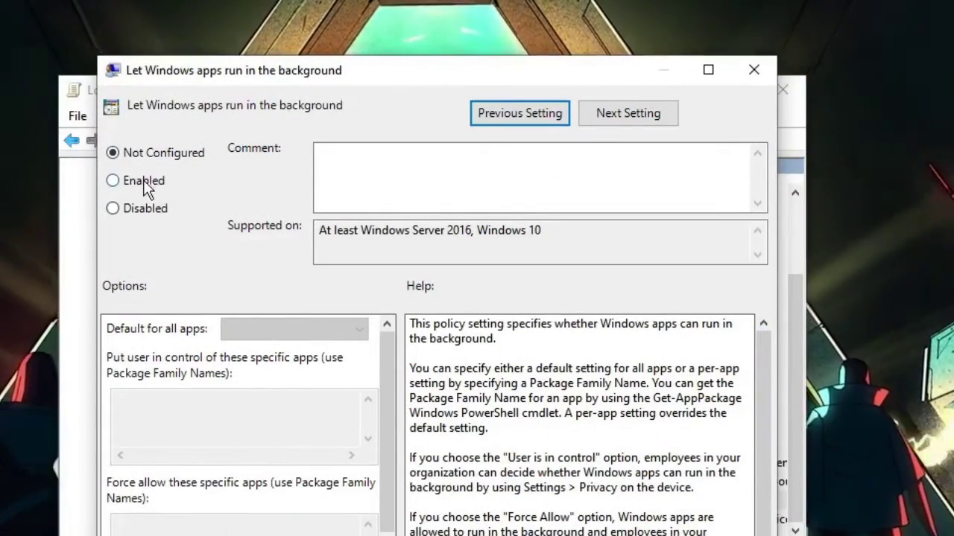
{"action": "left_click", "coordinate": [113, 180]}
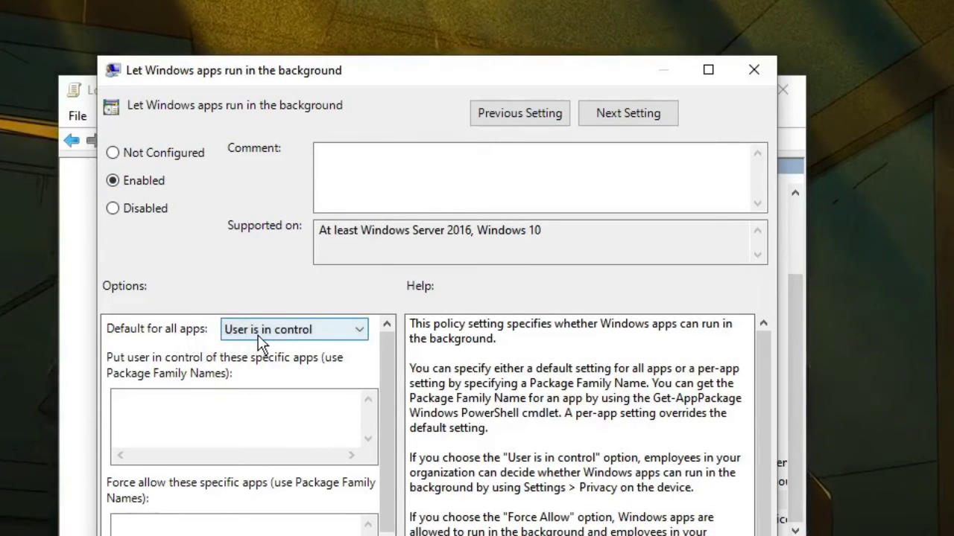
{"action": "left_click", "coordinate": [260, 341]}
{"action": "left_click", "coordinate": [264, 378]}
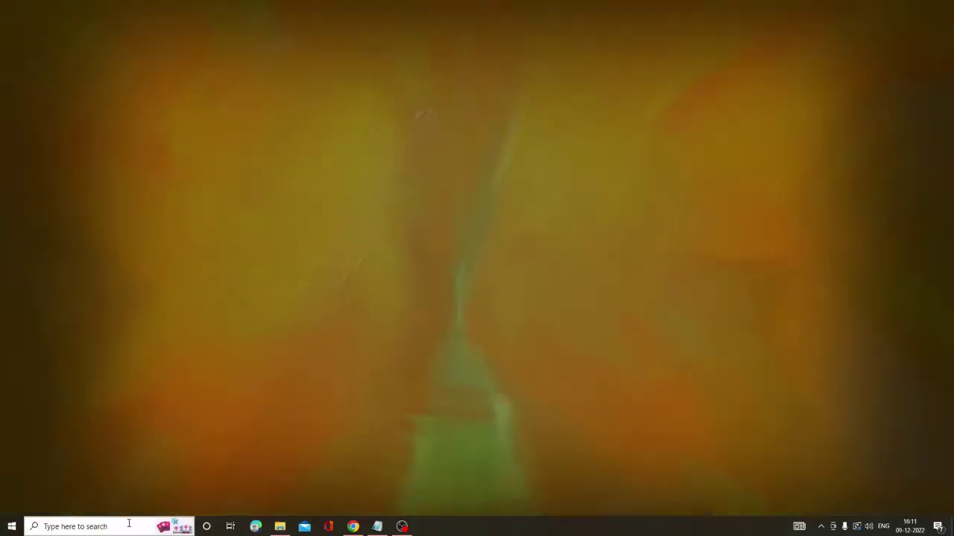
Search Windows for "powercfg.cpl" and launch it to reach the power plan options
{"action": "left_click", "coordinate": [128, 524]}
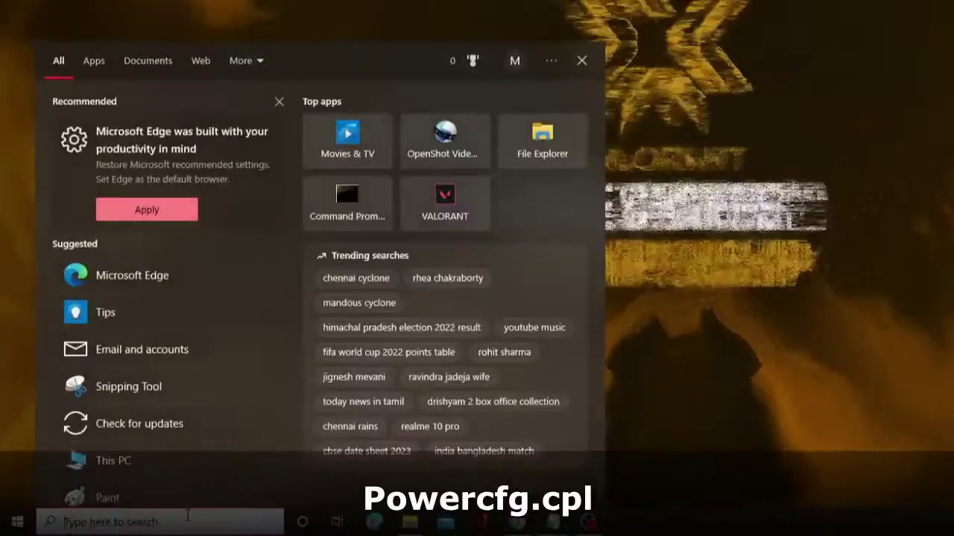
{"action": "type", "text": "powerc"}
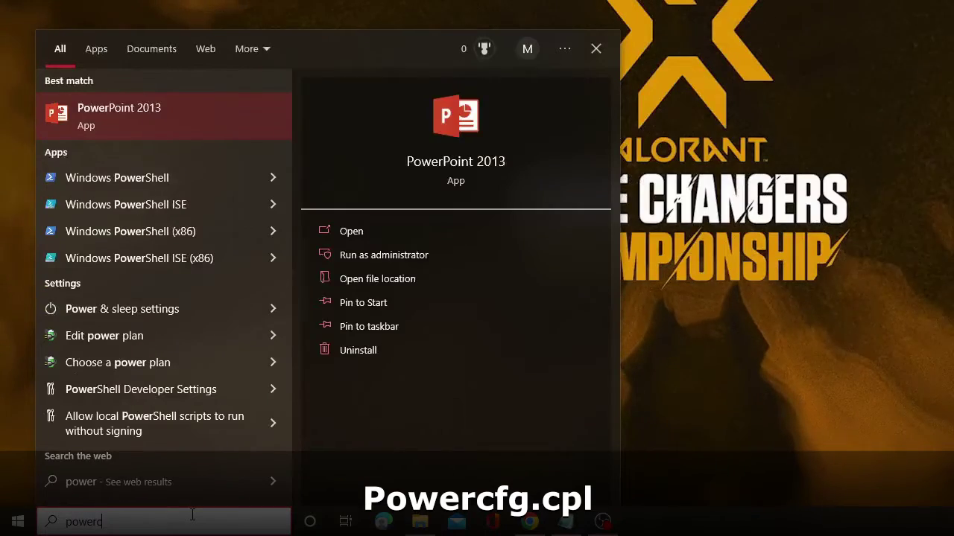
{"action": "type", "text": "fg.cpl"}
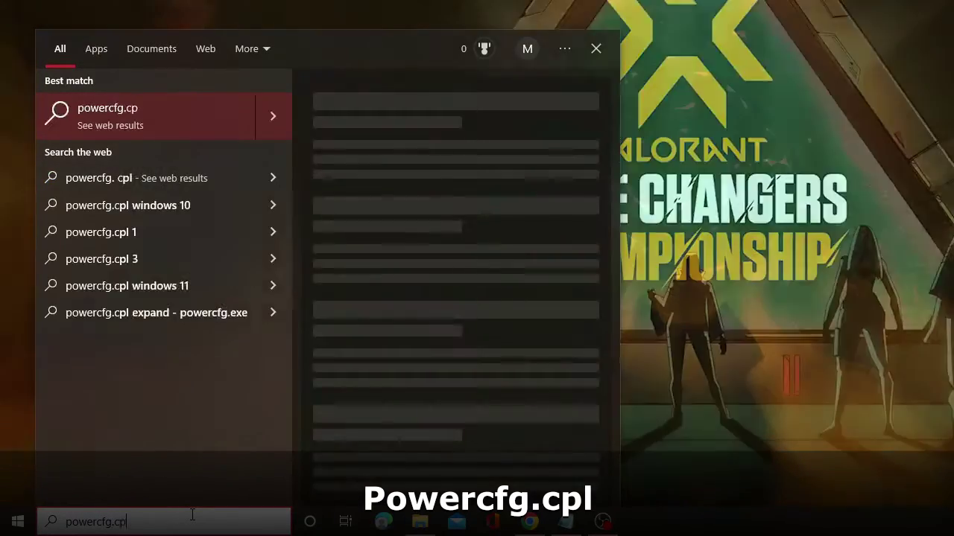
{"action": "key", "text": "Return"}
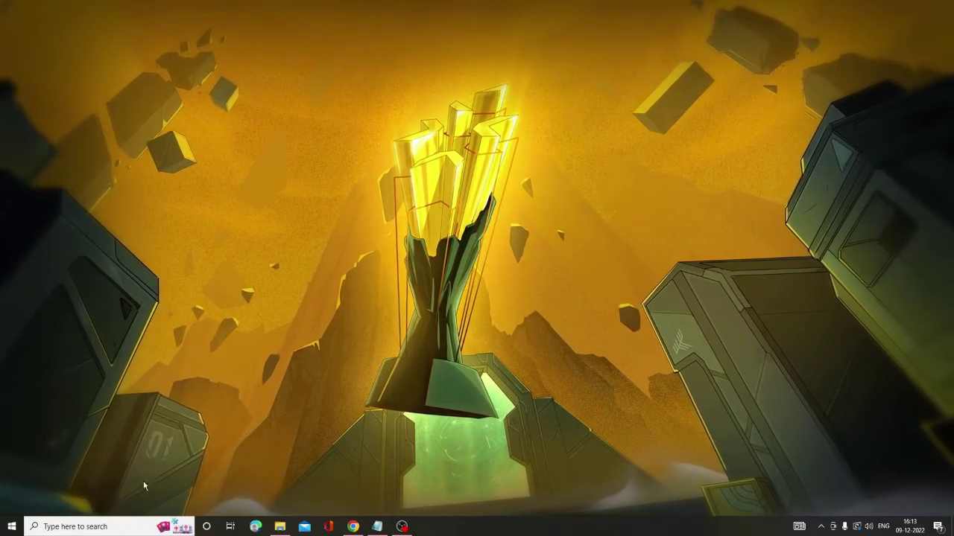
Search Windows for "update" and open the Check for updates settings page
{"action": "left_click", "coordinate": [134, 524]}
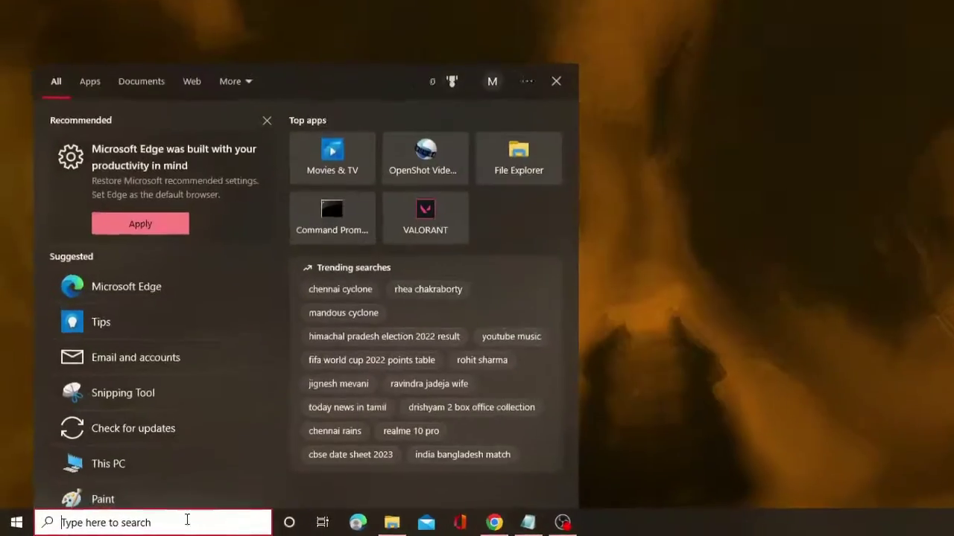
{"action": "type", "text": "update"}
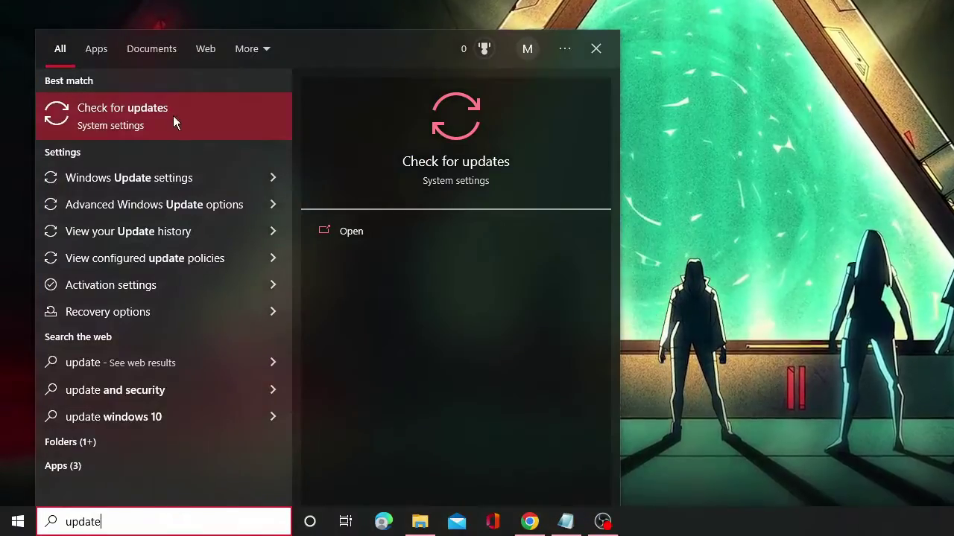
{"action": "left_click", "coordinate": [173, 116]}
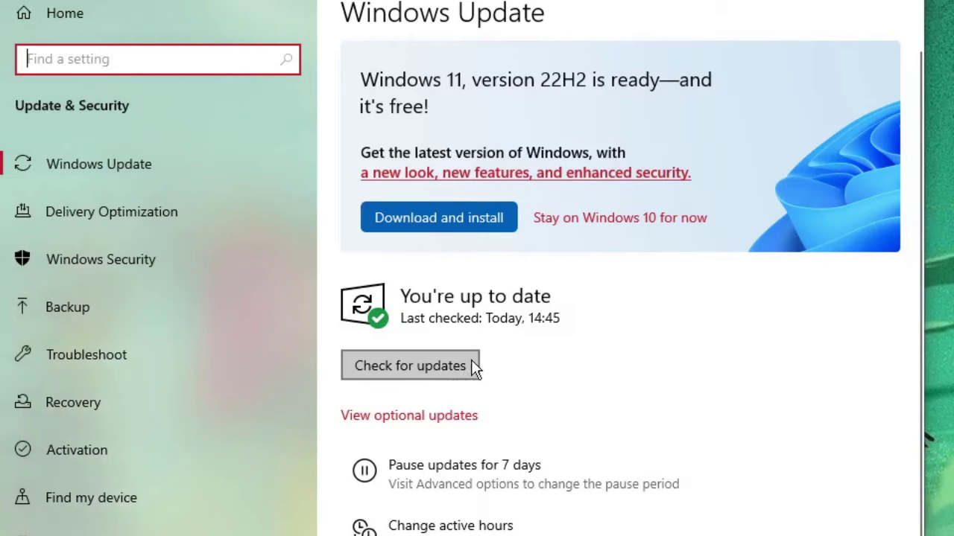
Run a check for Windows updates and close the Settings window
{"action": "left_click", "coordinate": [471, 360]}
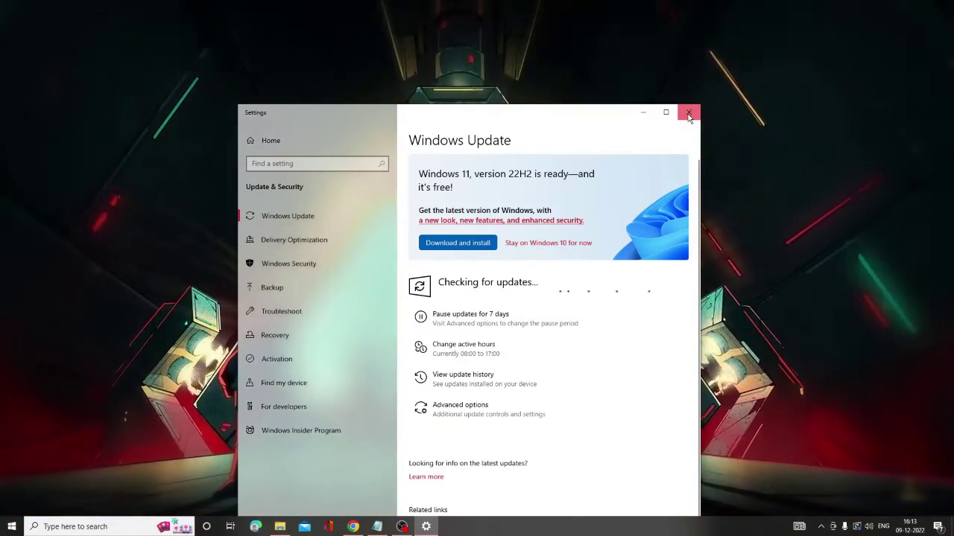
{"action": "left_click", "coordinate": [689, 114]}
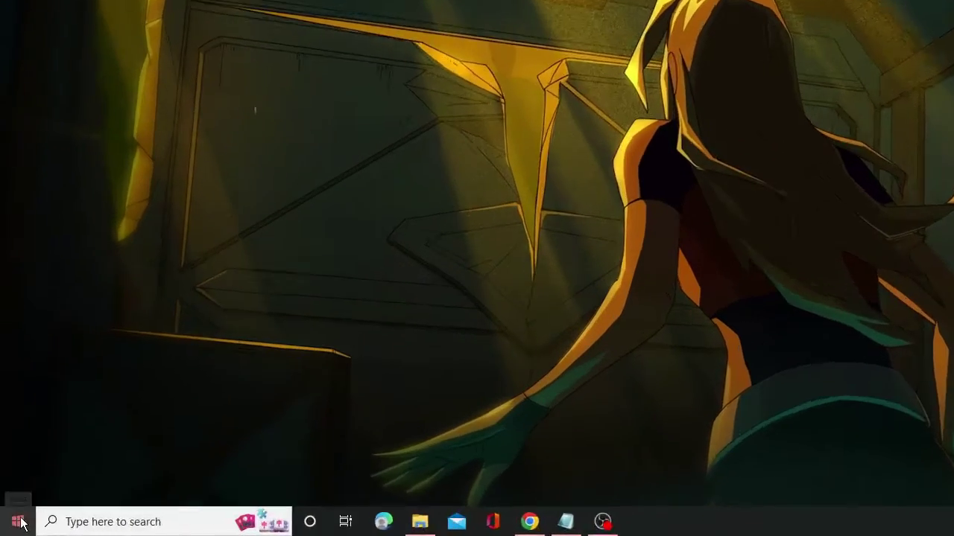
Open Device Manager and expand the Display adapters category
{"action": "right_click", "coordinate": [18, 522]}
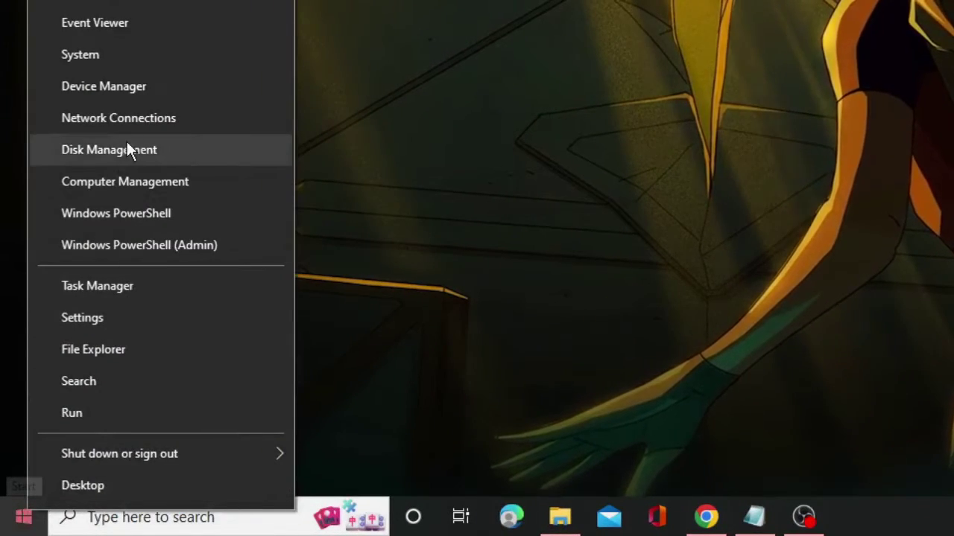
{"action": "left_click", "coordinate": [181, 87]}
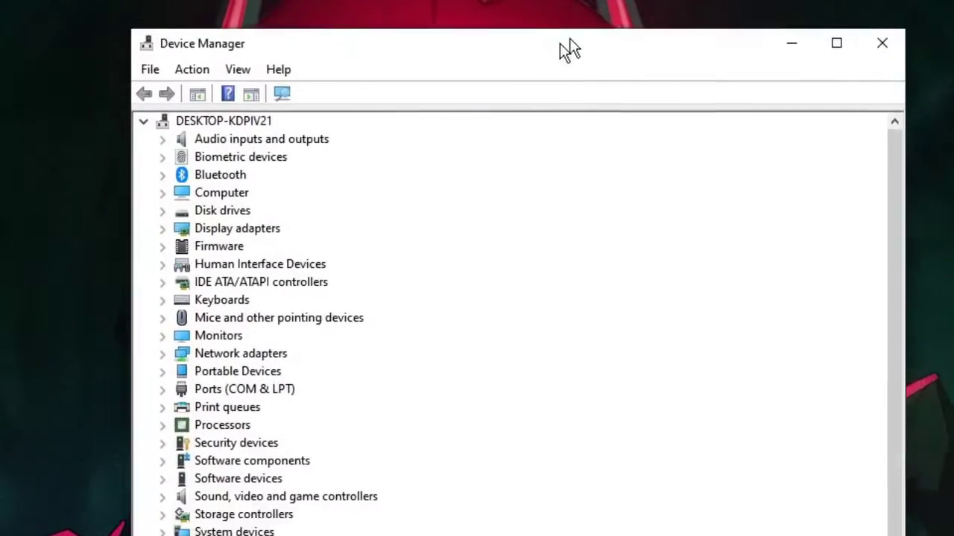
{"action": "left_click_drag", "start_coordinate": [568, 50], "coordinate": [596, 39]}
{"action": "left_click", "coordinate": [321, 306]}
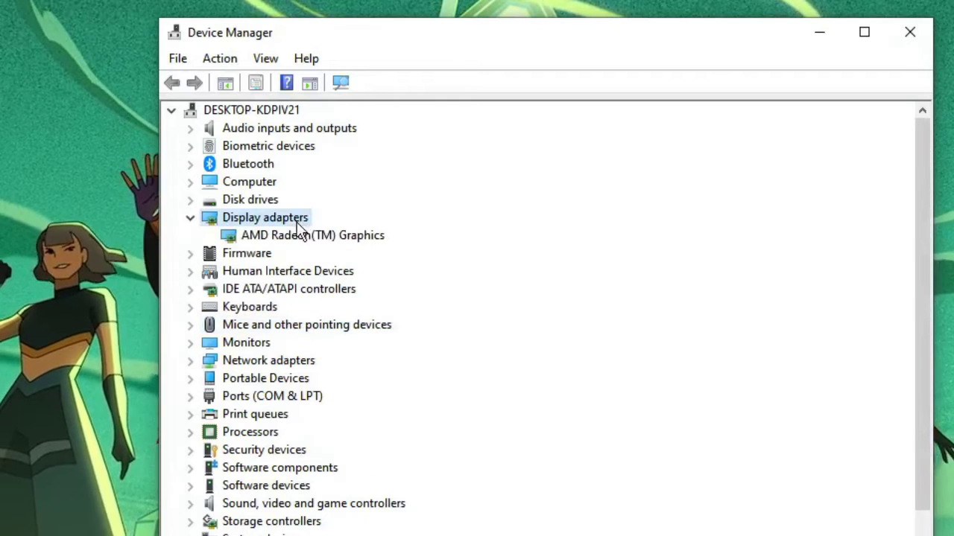
Search automatically for an updated driver for AMD Radeon(TM) Graphics, and close the update wizard and Device Manager
{"action": "left_click", "coordinate": [289, 237]}
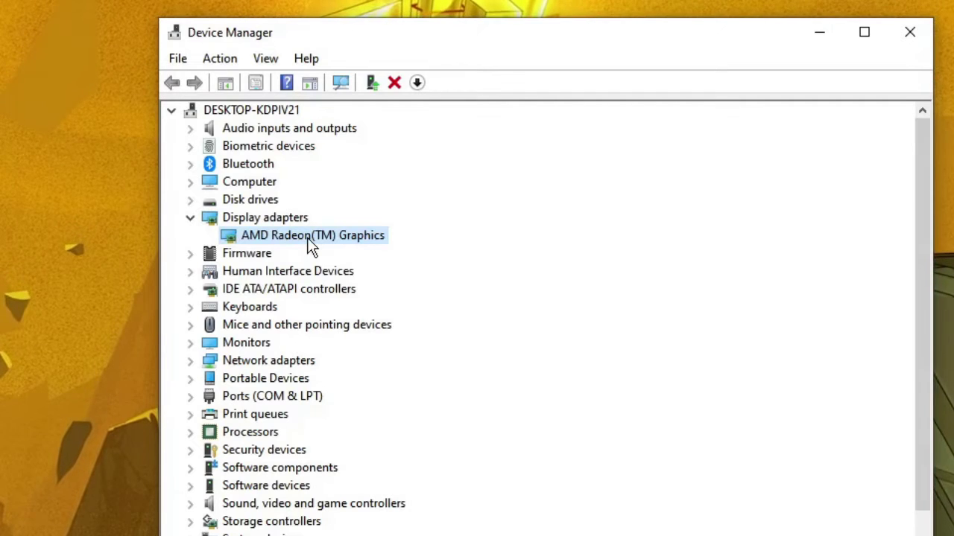
{"action": "right_click", "coordinate": [312, 247]}
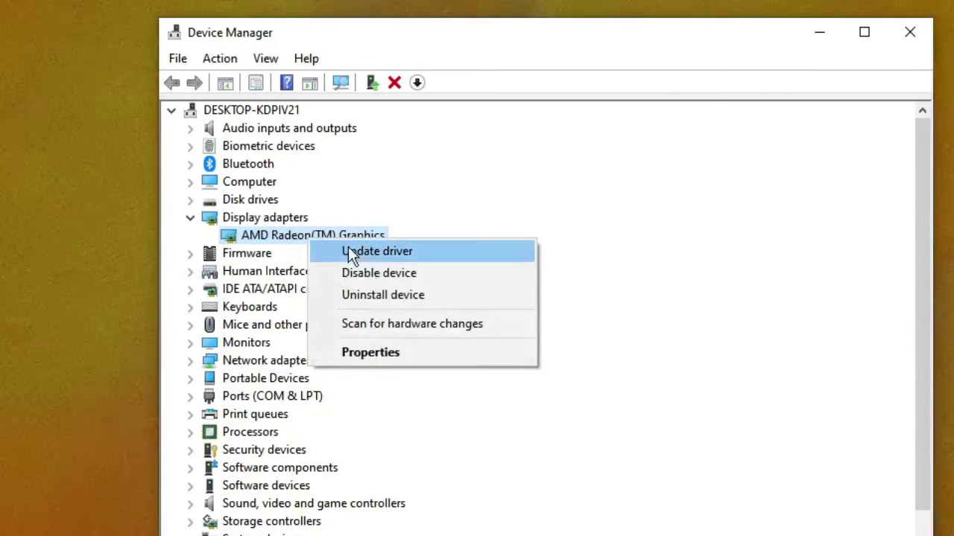
{"action": "left_click", "coordinate": [366, 250]}
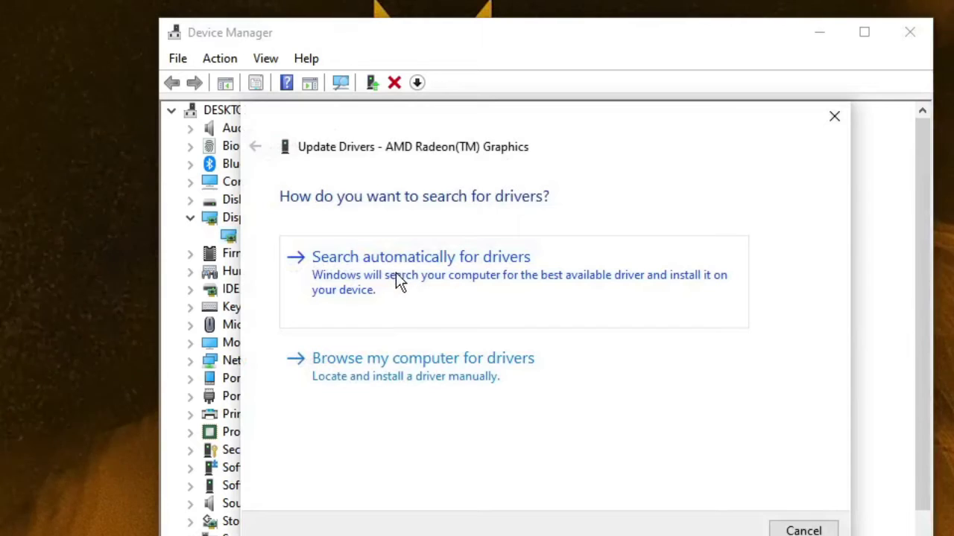
{"action": "left_click", "coordinate": [425, 274]}
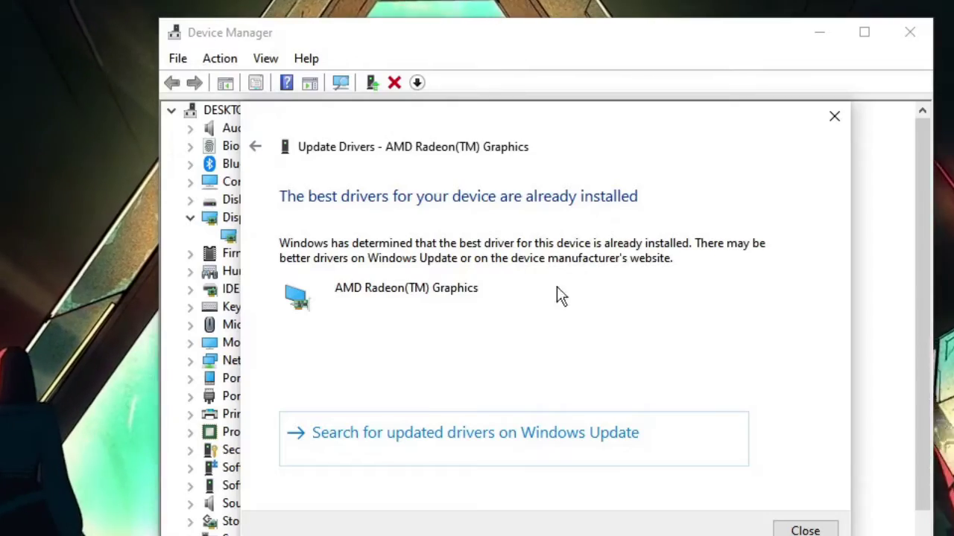
{"action": "left_click", "coordinate": [805, 530]}
{"action": "left_click", "coordinate": [910, 32]}
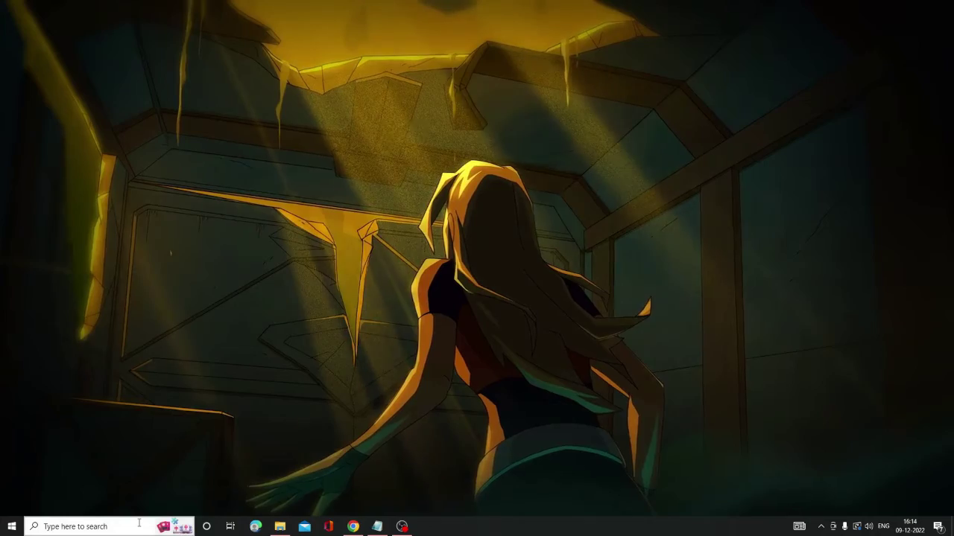
Search Windows for "cmd" and run Command Prompt as administrator
{"action": "left_click", "coordinate": [137, 526]}
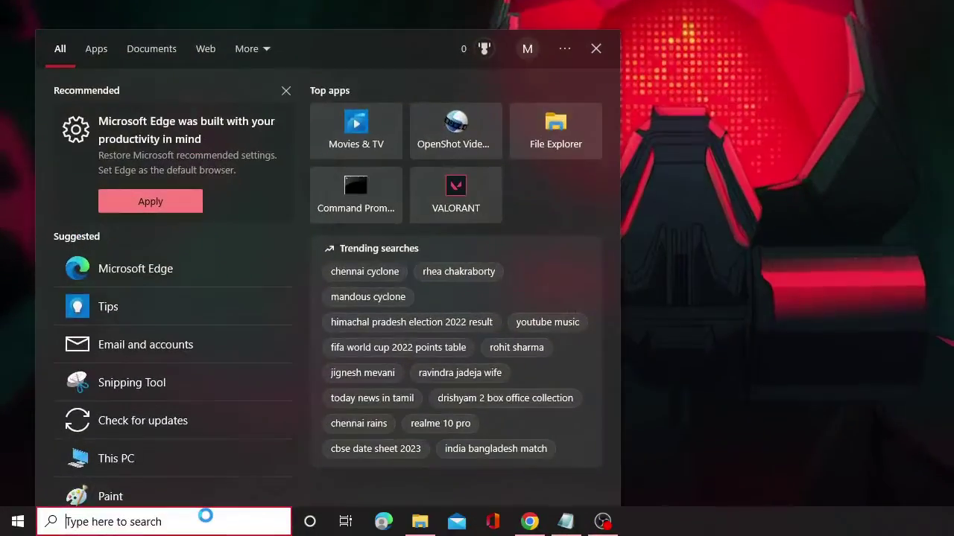
{"action": "type", "text": "cmd"}
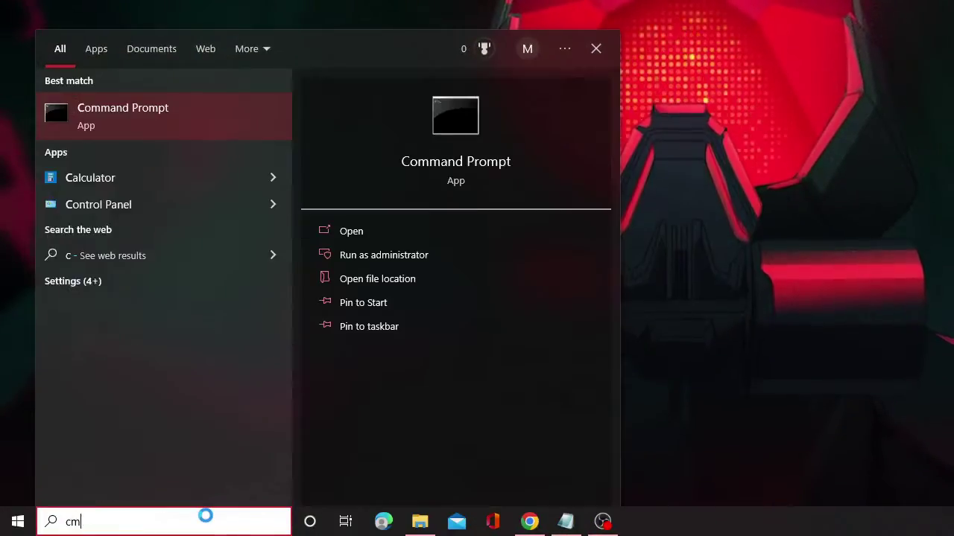
{"action": "right_click", "coordinate": [166, 112]}
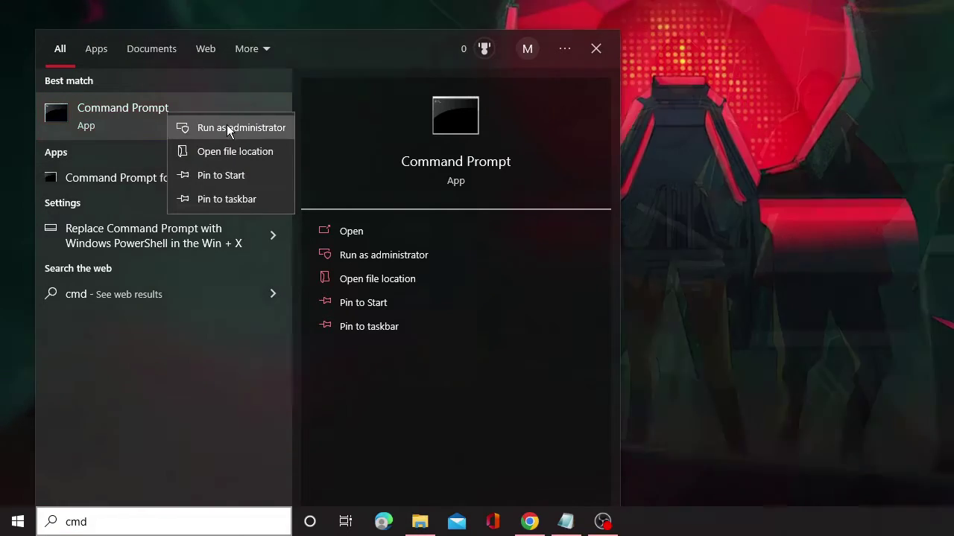
{"action": "left_click", "coordinate": [227, 127]}
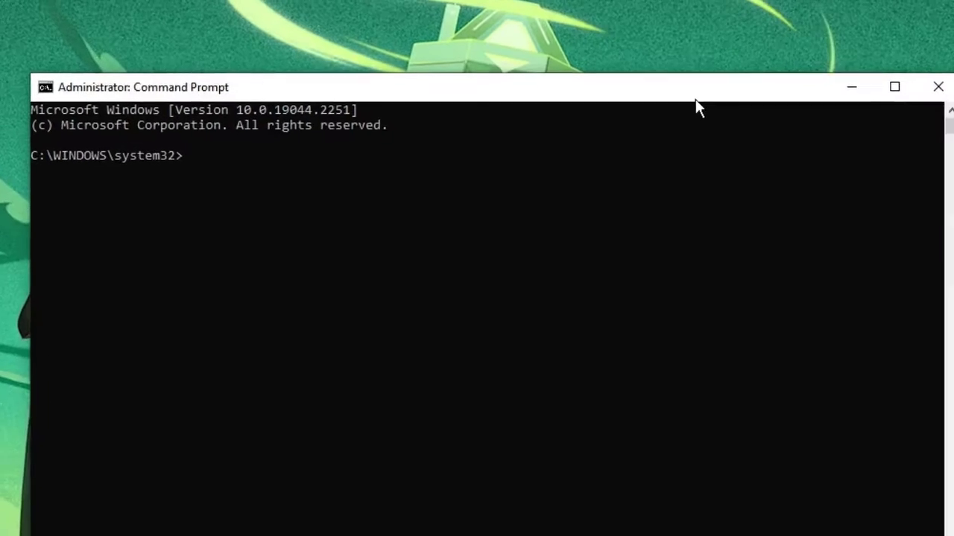
Run "chkdsk c: /f" and answer y to schedule the disk check for the next restart
{"action": "type", "text": "chkdsk"}
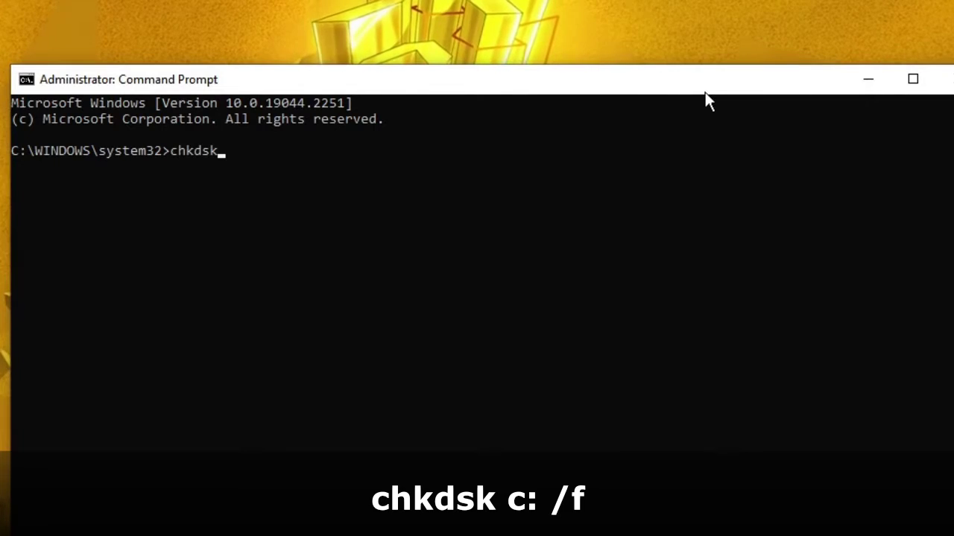
{"action": "type", "text": " c: /f"}
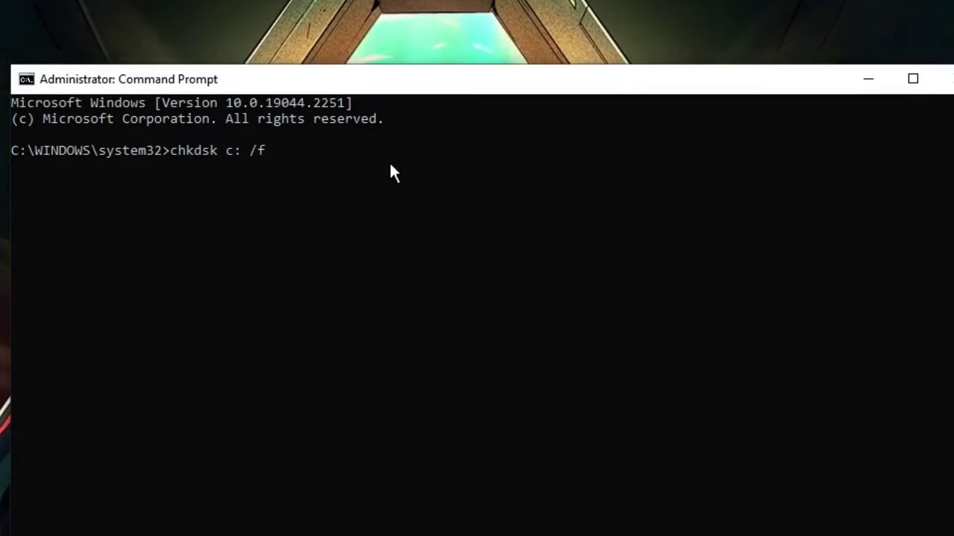
{"action": "key", "text": "Return"}
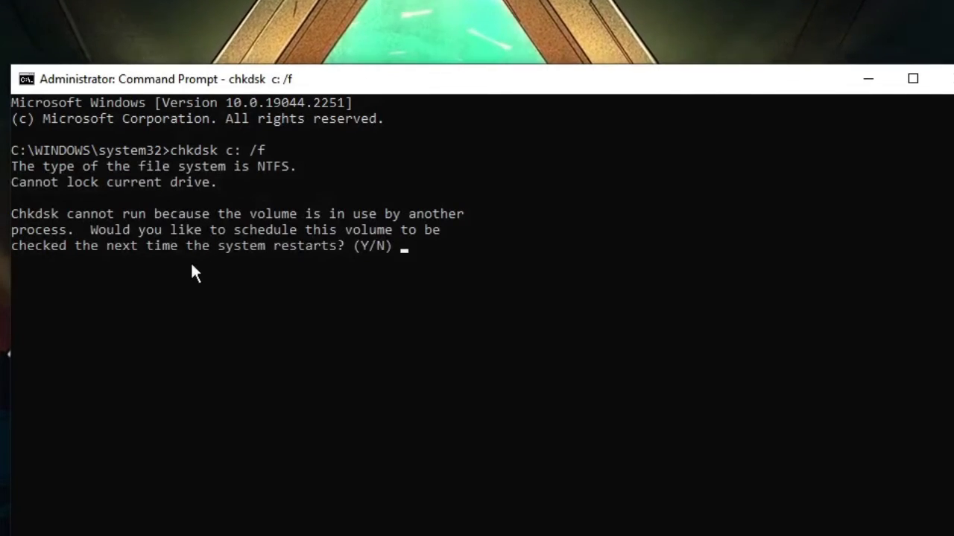
{"action": "key", "text": "Return"}
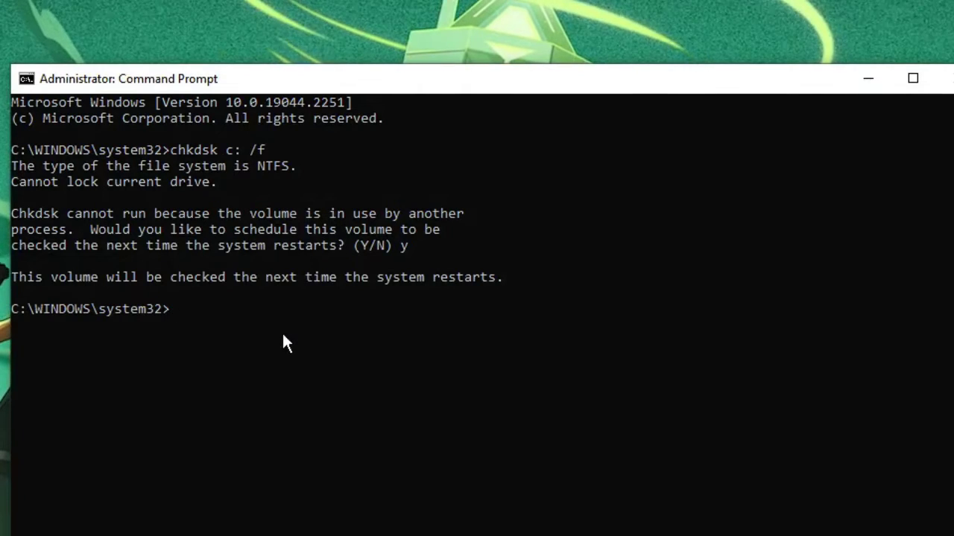
Run "sfc /scannow" to scan the system files and minimize the Command Prompt window
{"action": "type", "text": "sfc"}
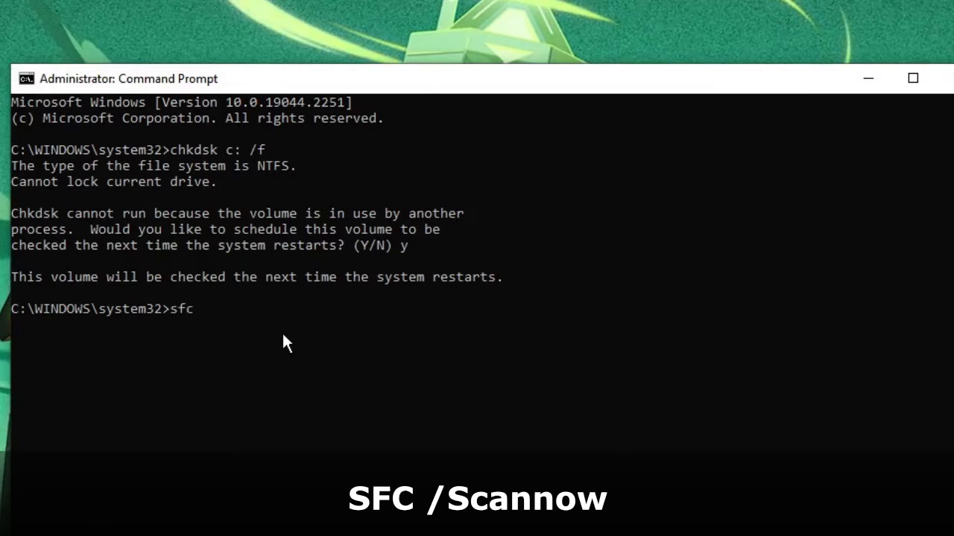
{"action": "type", "text": " /sc"}
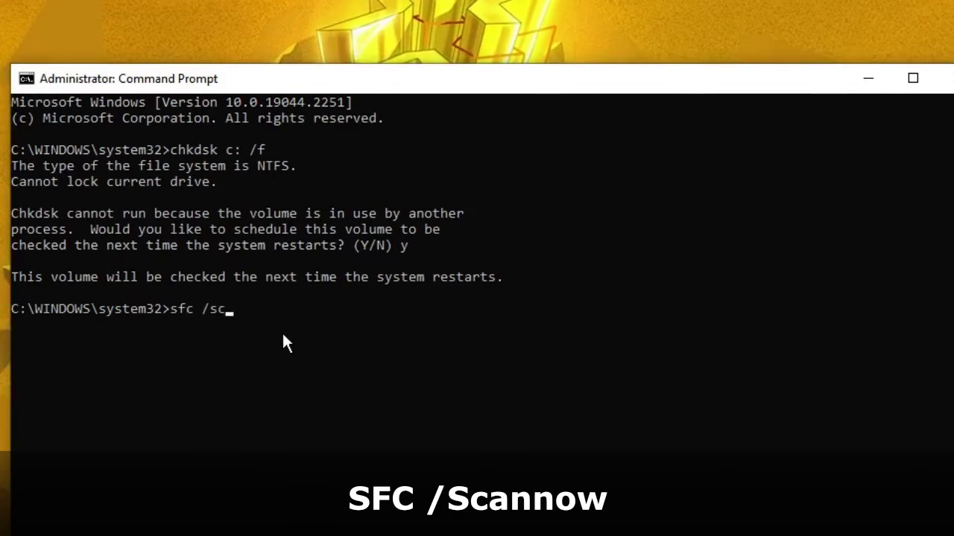
{"action": "type", "text": "annow"}
{"action": "key", "text": "Return"}
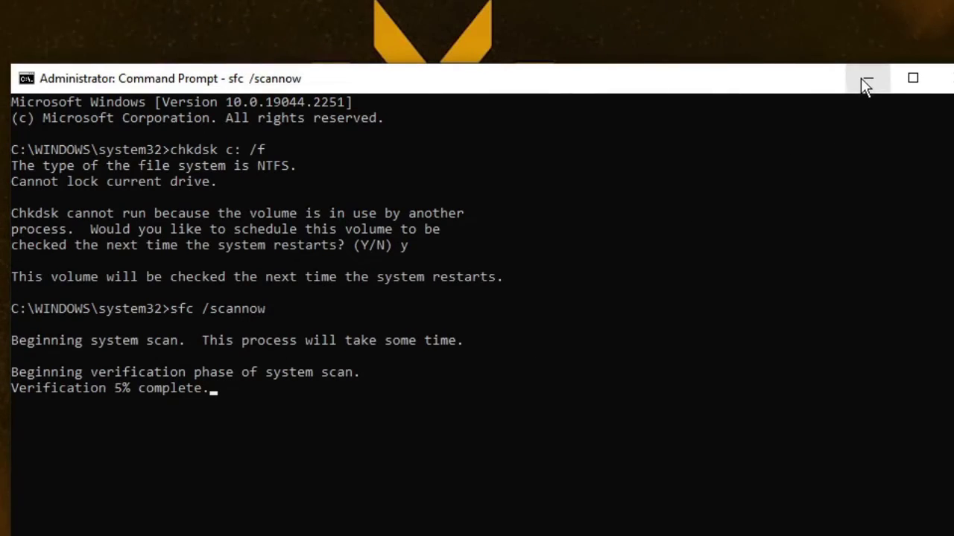
{"action": "left_click", "coordinate": [868, 79]}
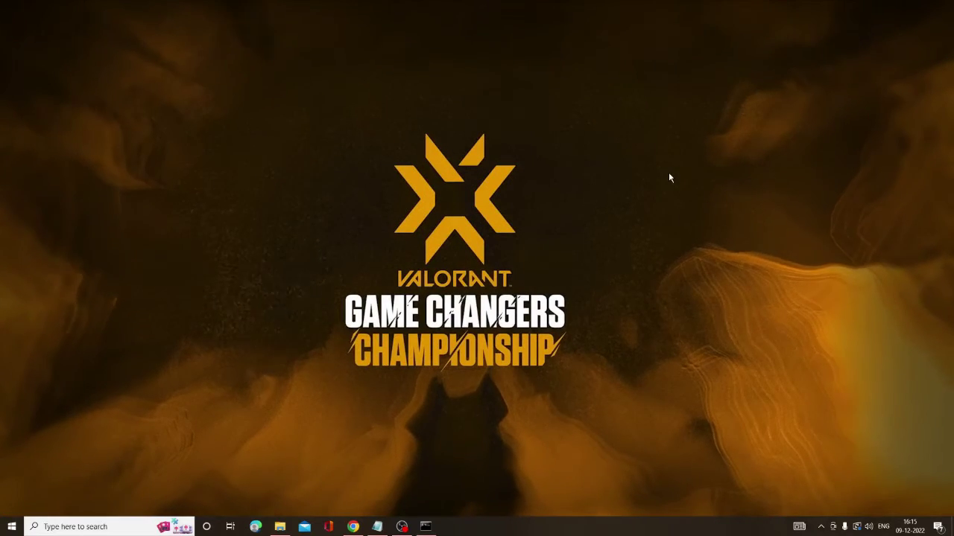
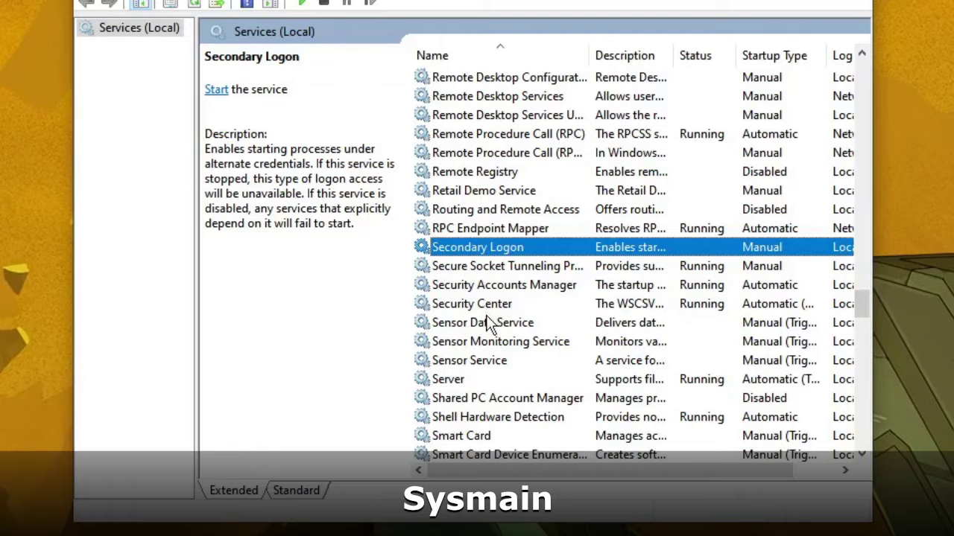
Find and select the SysMain service in the list of local services
{"action": "scroll", "coordinate": [488, 325], "scroll_direction": "down", "scroll_amount": 1}
{"action": "left_click", "coordinate": [486, 323]}
{"action": "scroll", "coordinate": [488, 324], "scroll_direction": "down", "scroll_amount": 2}
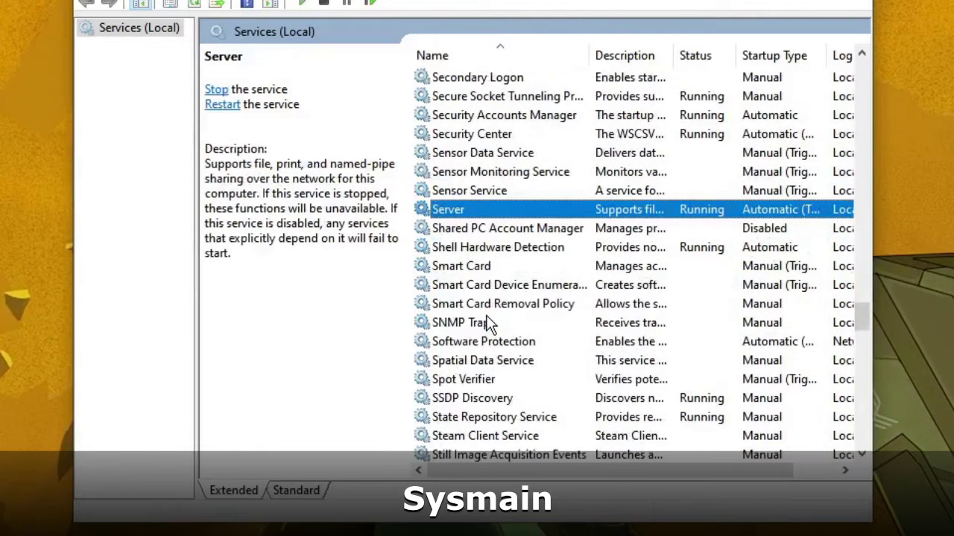
{"action": "scroll", "coordinate": [488, 323], "scroll_direction": "down", "scroll_amount": 3}
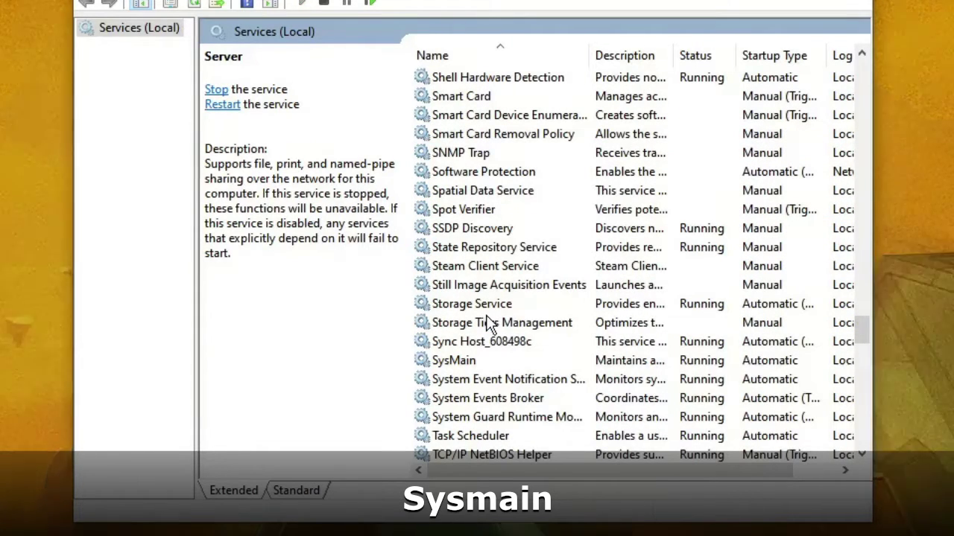
{"action": "left_click", "coordinate": [477, 363]}
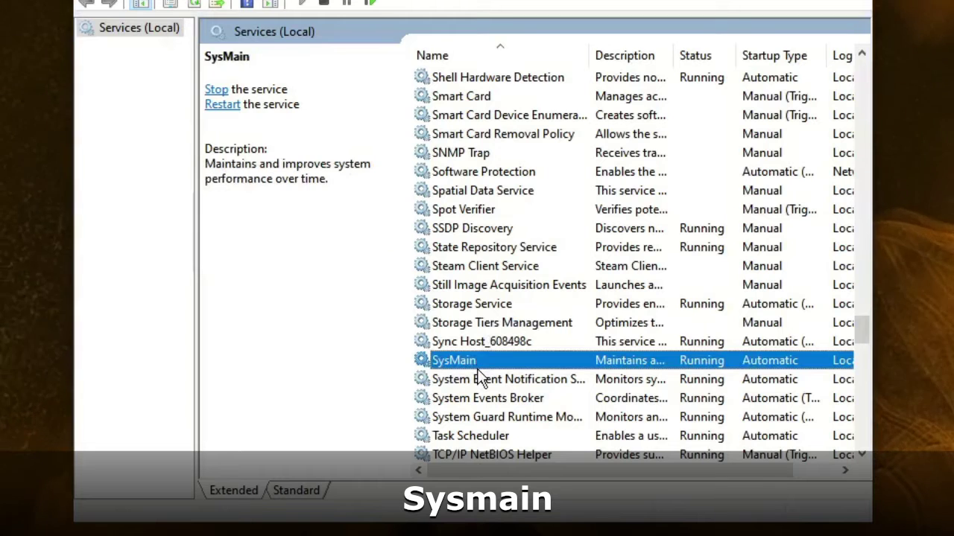
{"action": "scroll", "coordinate": [480, 378], "scroll_direction": "down", "scroll_amount": 2}
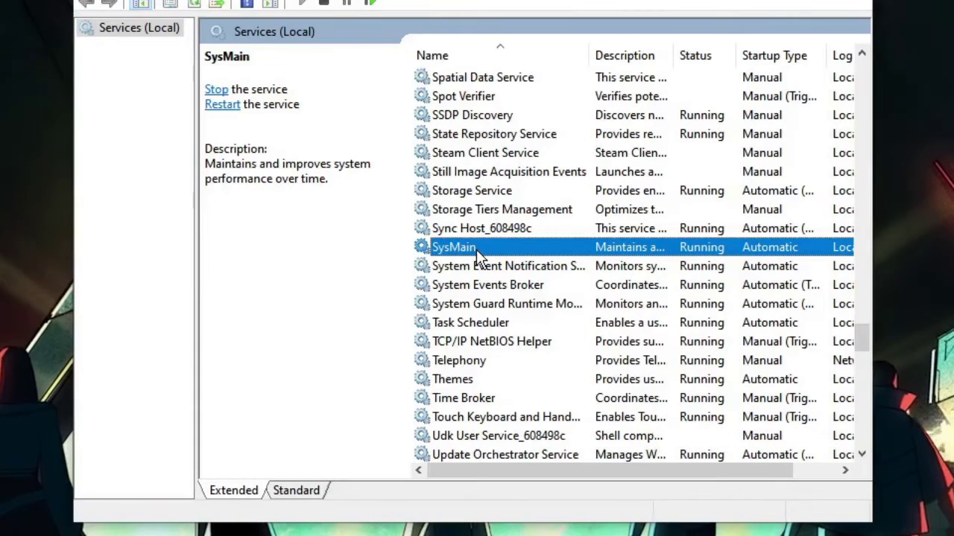
Set the SysMain service's startup type to Disabled, stop the service, and apply the changes
{"action": "double_click", "coordinate": [481, 246]}
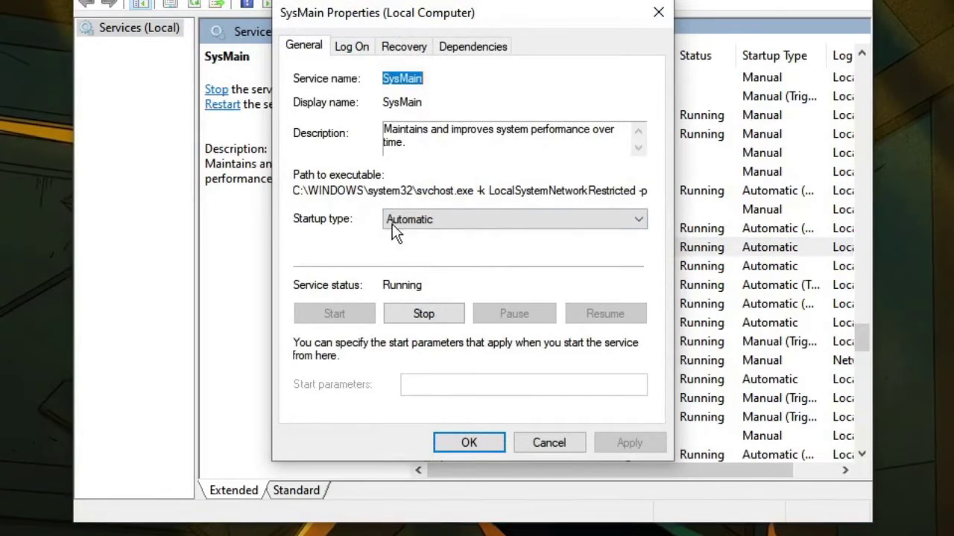
{"action": "left_click", "coordinate": [453, 222]}
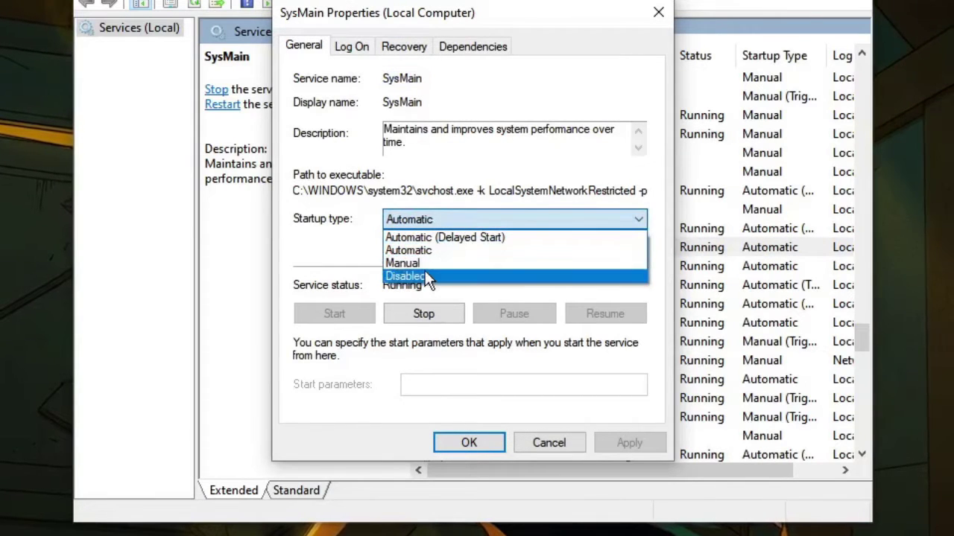
{"action": "left_click", "coordinate": [408, 276]}
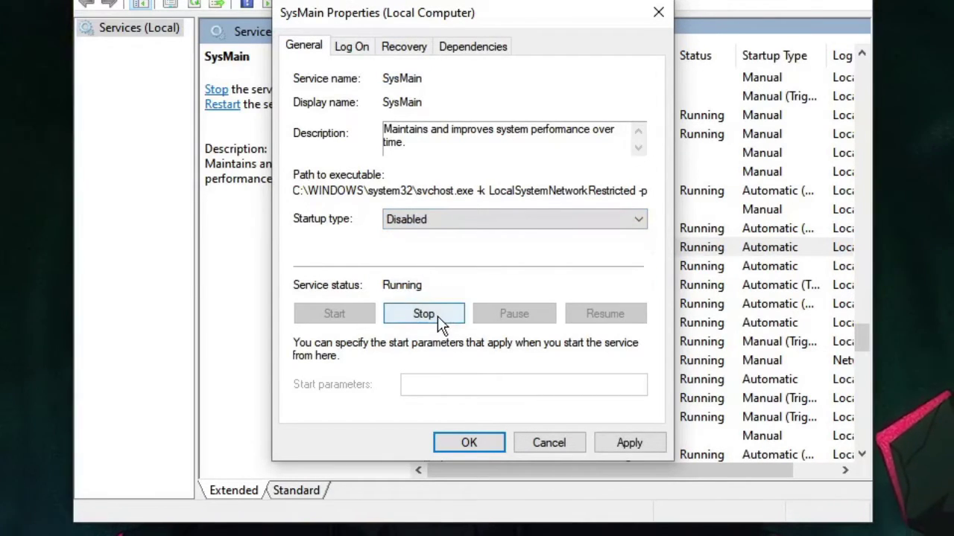
{"action": "left_click", "coordinate": [423, 314]}
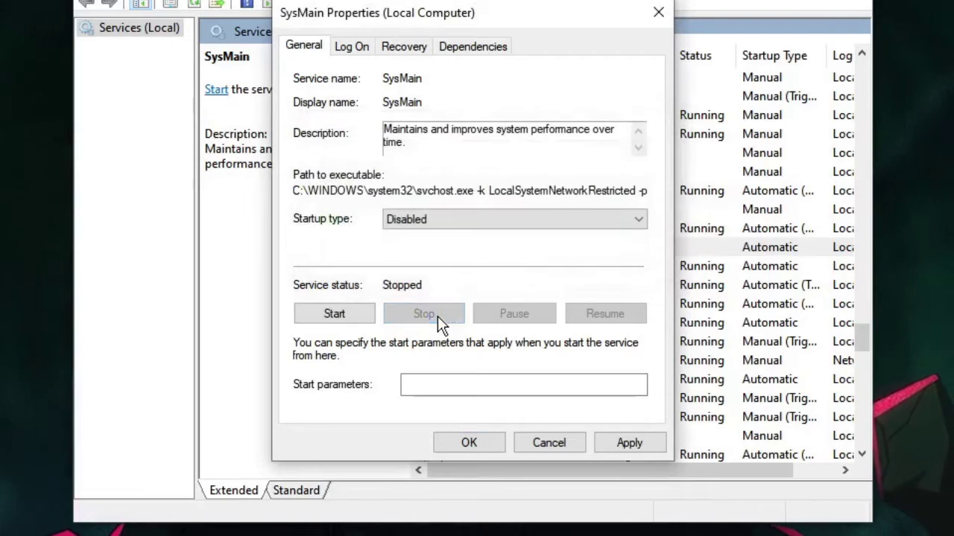
{"action": "left_click", "coordinate": [639, 447]}
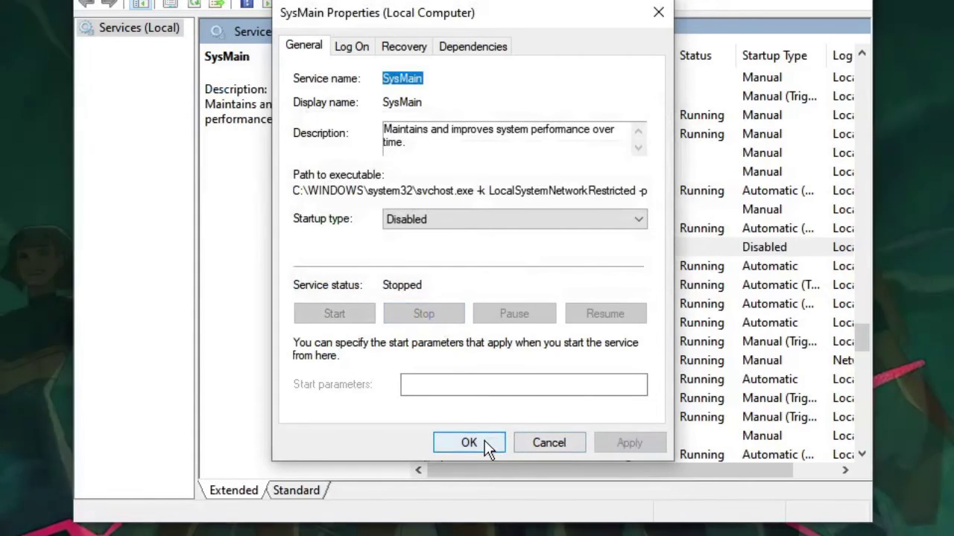
{"action": "left_click", "coordinate": [485, 440]}
Find and select the Windows Update service in the list of local services
{"action": "left_click", "coordinate": [497, 311]}
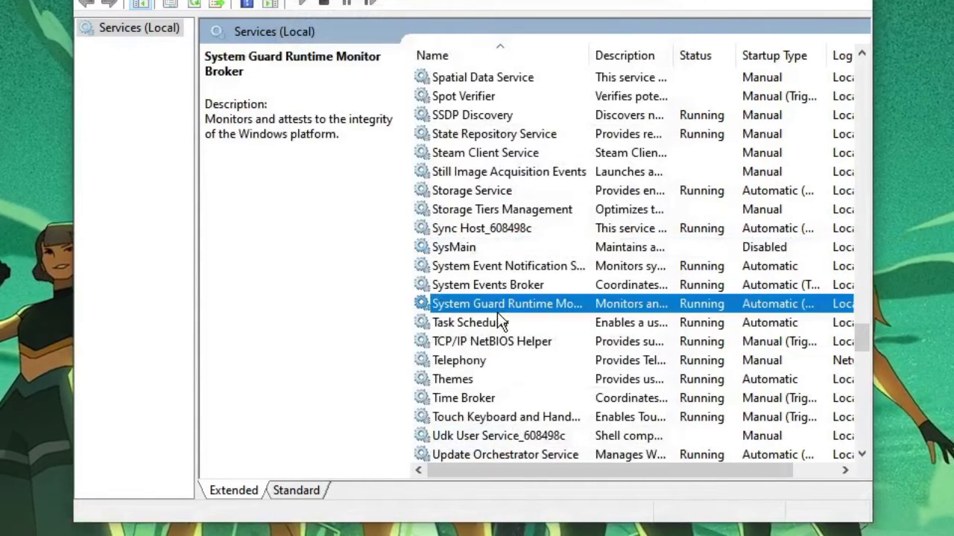
{"action": "type", "text": "wi"}
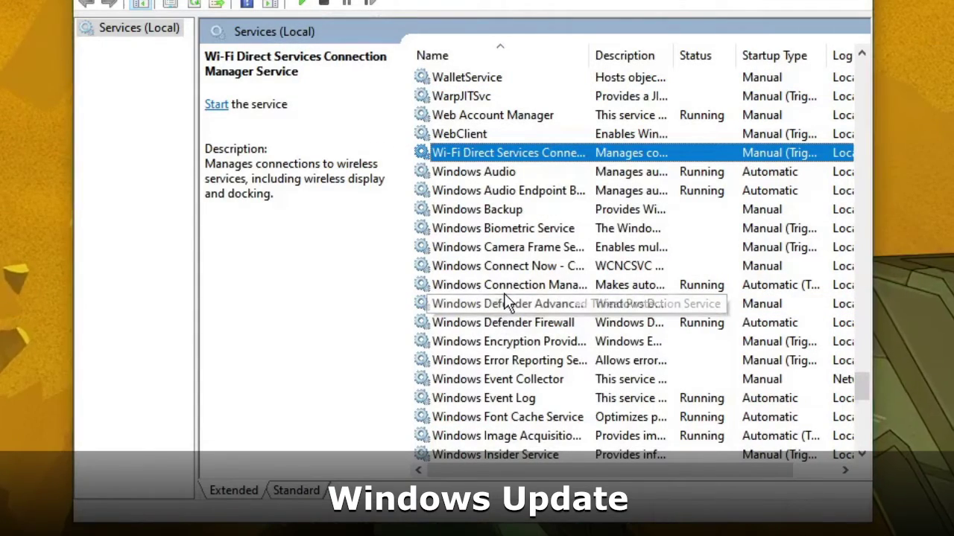
{"action": "scroll", "coordinate": [503, 309], "scroll_direction": "down", "scroll_amount": 4}
{"action": "scroll", "coordinate": [510, 311], "scroll_direction": "down", "scroll_amount": 2}
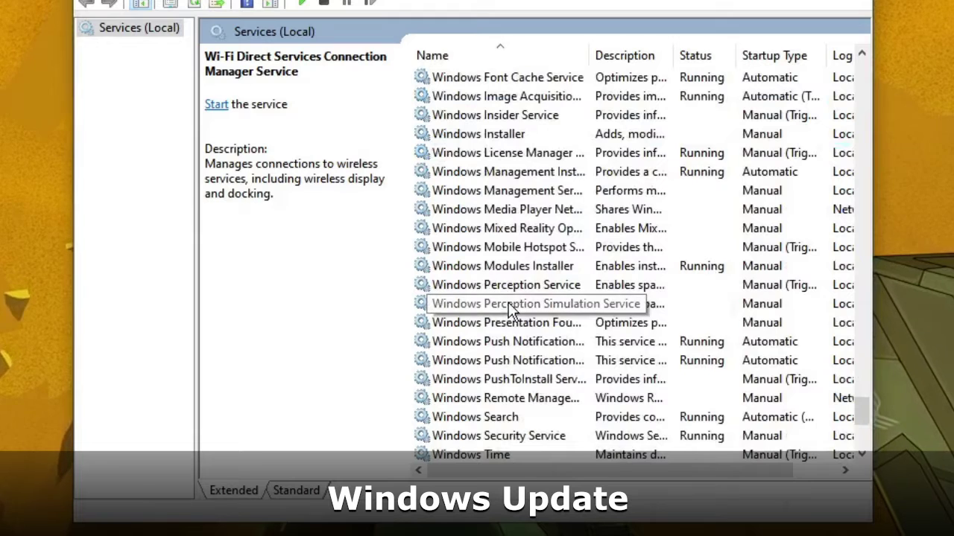
{"action": "scroll", "coordinate": [510, 310], "scroll_direction": "down", "scroll_amount": 1}
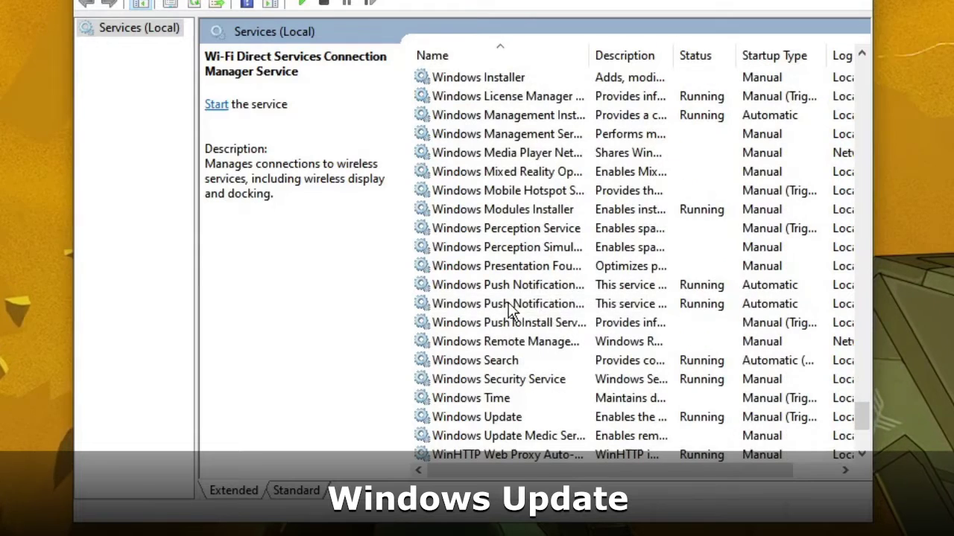
{"action": "left_click", "coordinate": [494, 418]}
{"action": "scroll", "coordinate": [515, 333], "scroll_direction": "down", "scroll_amount": 2}
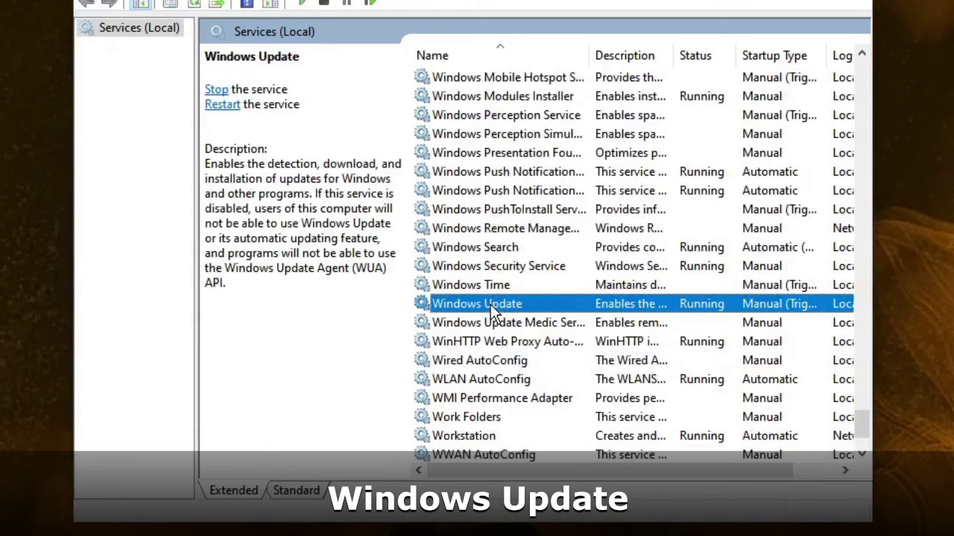
Set the Windows Update service's startup type to Disabled, stop the service, and apply the changes
{"action": "double_click", "coordinate": [491, 303]}
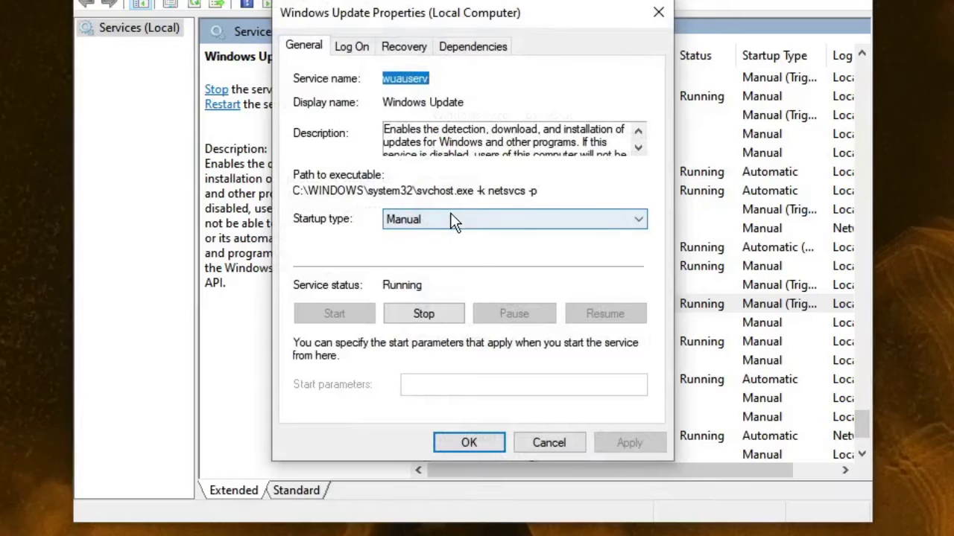
{"action": "left_click", "coordinate": [454, 222]}
{"action": "left_click", "coordinate": [444, 279]}
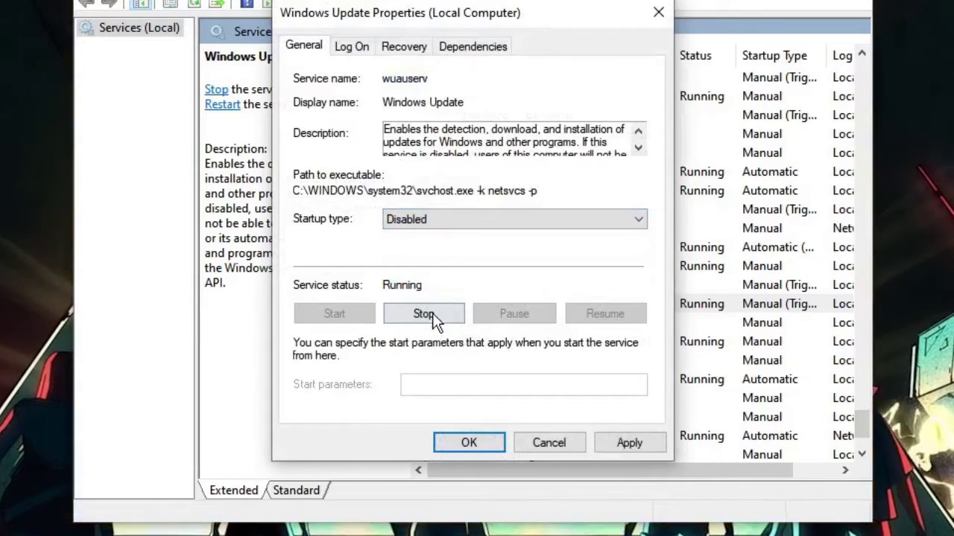
{"action": "left_click", "coordinate": [434, 317]}
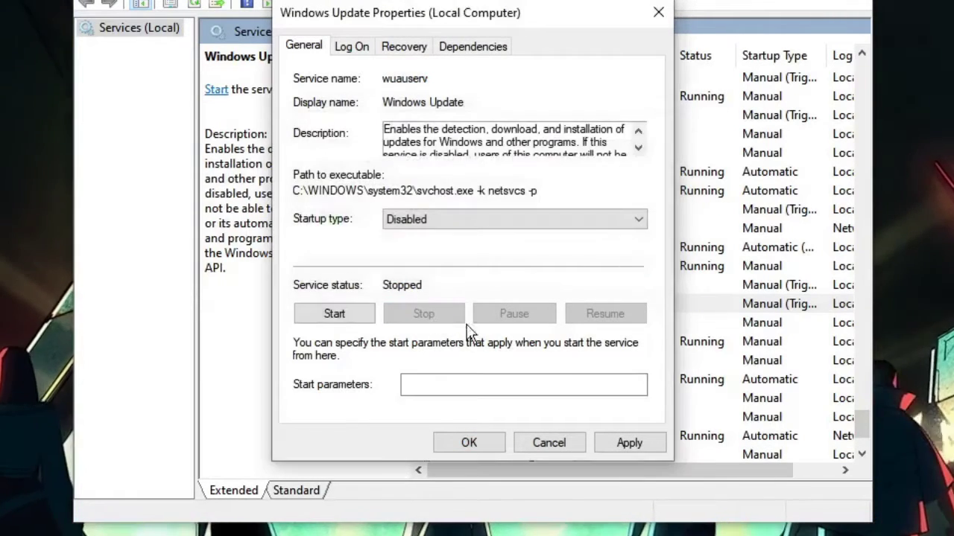
{"action": "left_click", "coordinate": [640, 442]}
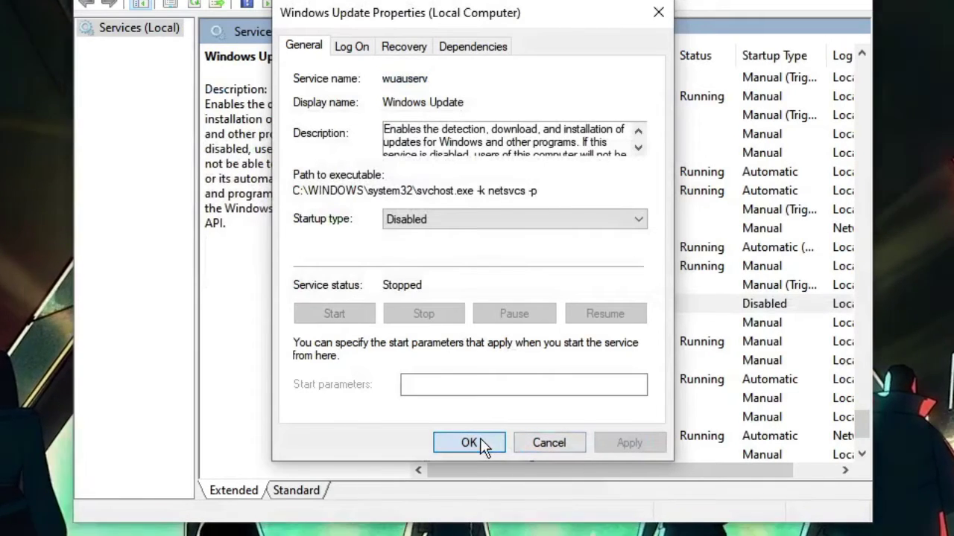
{"action": "left_click", "coordinate": [469, 443]}
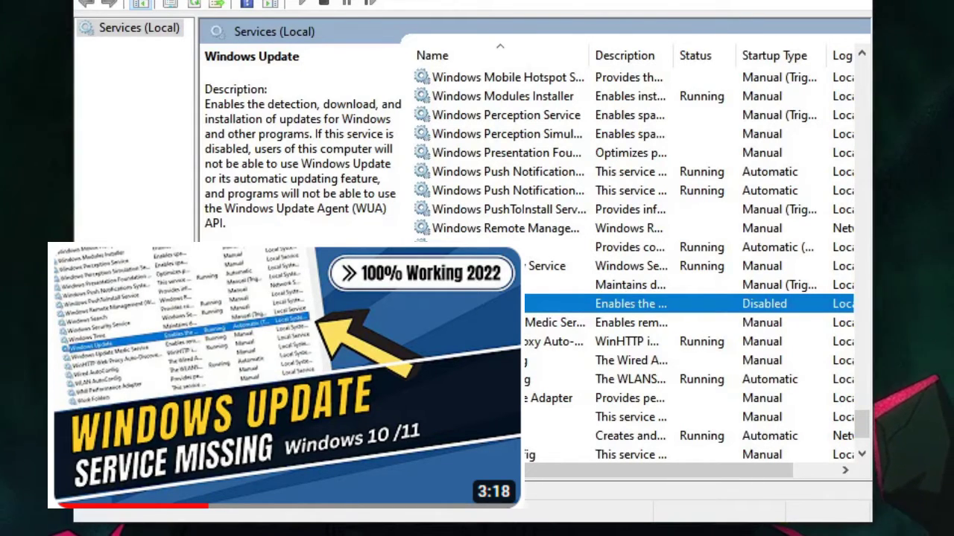
Find the Windows Search service in the list and open its properties
{"action": "left_click", "coordinate": [491, 372]}
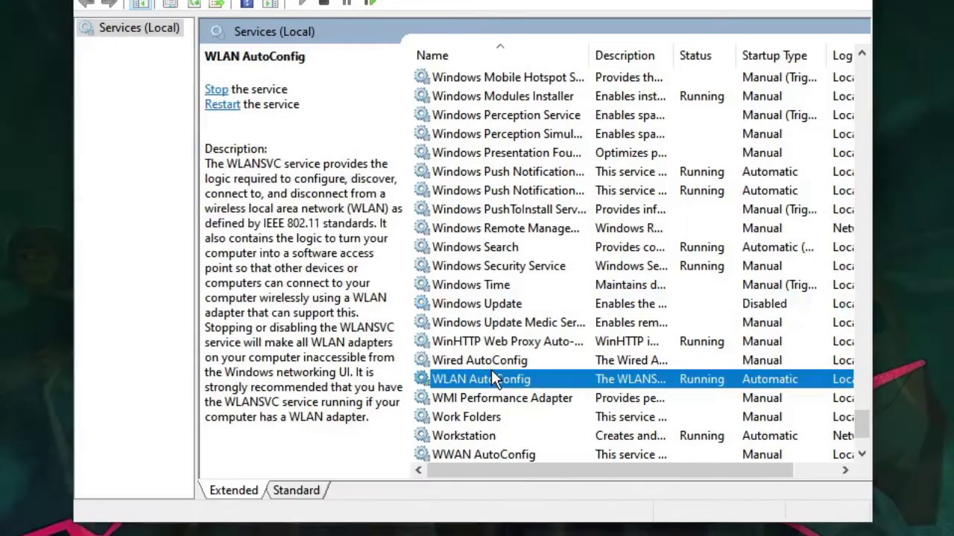
{"action": "key", "text": "Down"}
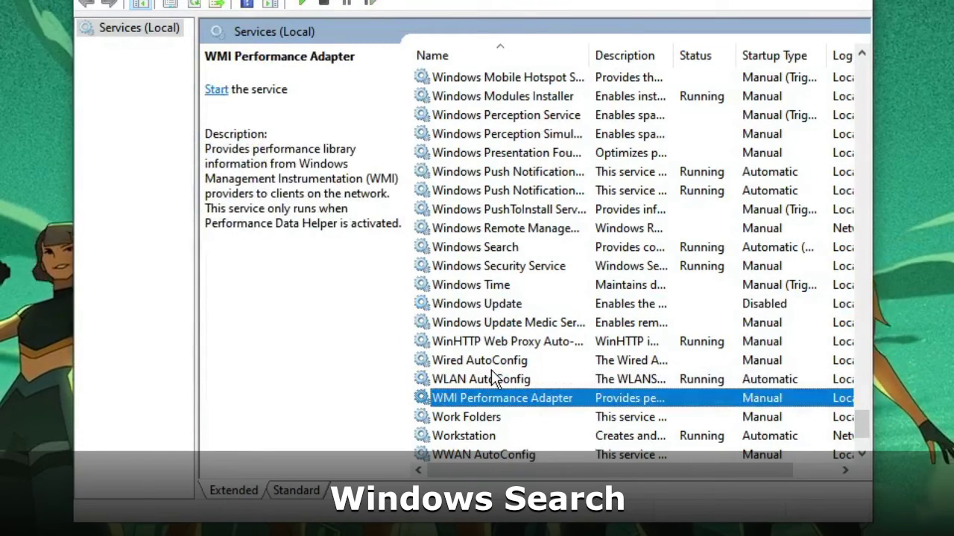
{"action": "scroll", "coordinate": [509, 329], "scroll_direction": "down", "scroll_amount": 1}
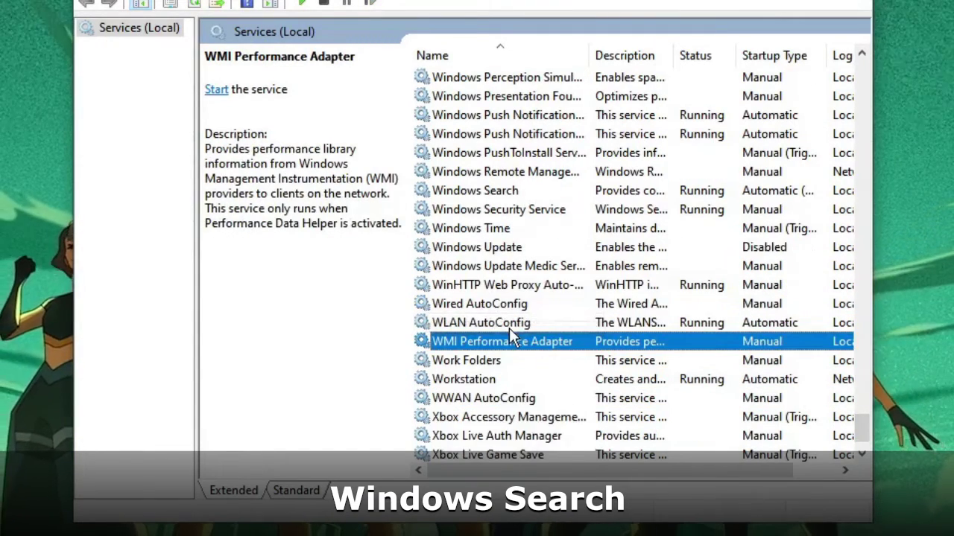
{"action": "scroll", "coordinate": [509, 328], "scroll_direction": "up", "scroll_amount": 1}
{"action": "left_click", "coordinate": [500, 209]}
{"action": "double_click", "coordinate": [498, 208]}
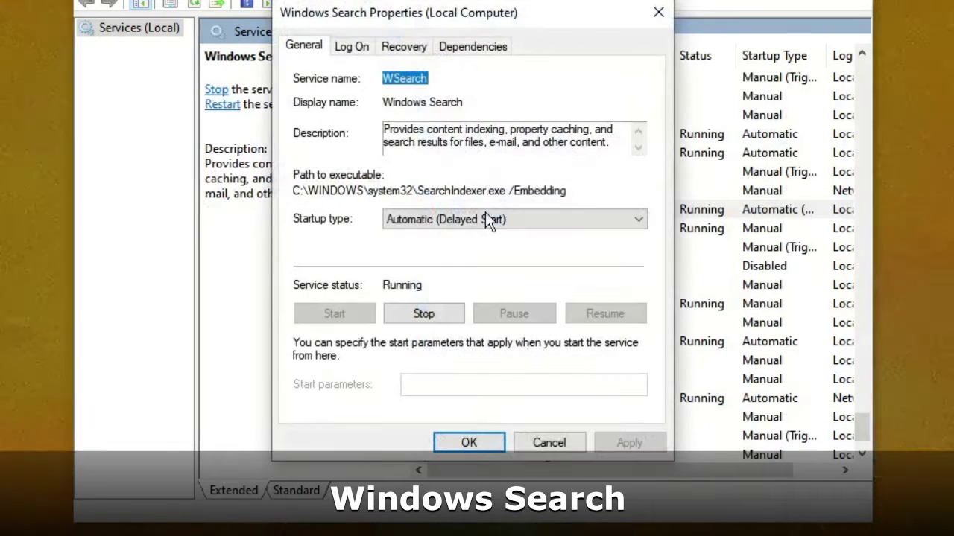
Set the Windows Search service's startup type to Disabled, stop it, apply the changes, and close Services
{"action": "left_click", "coordinate": [441, 220]}
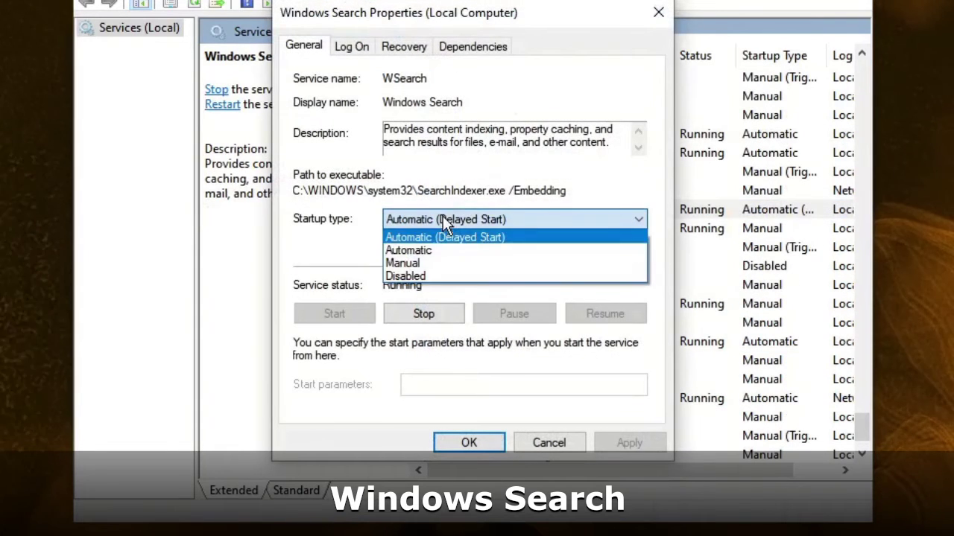
{"action": "left_click", "coordinate": [422, 274]}
{"action": "left_click", "coordinate": [422, 315]}
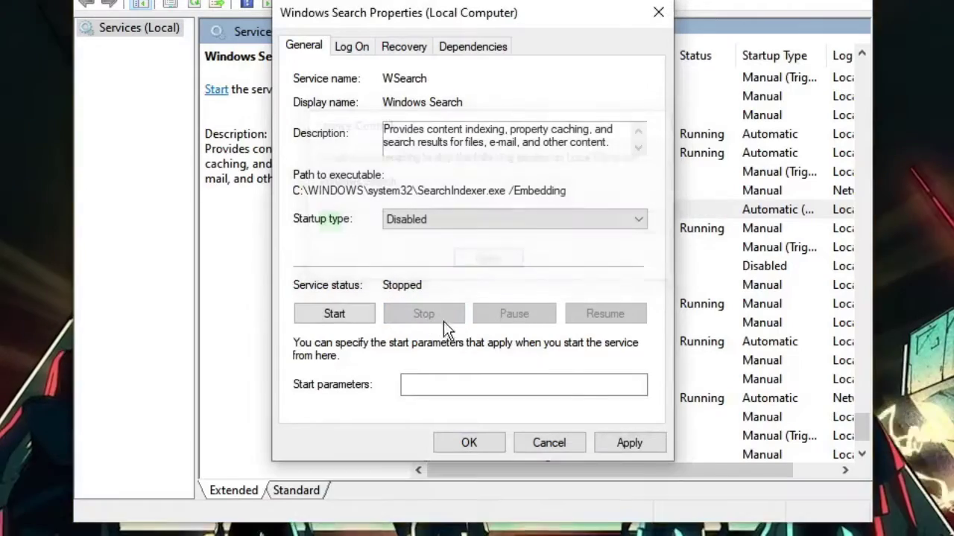
{"action": "left_click", "coordinate": [626, 446]}
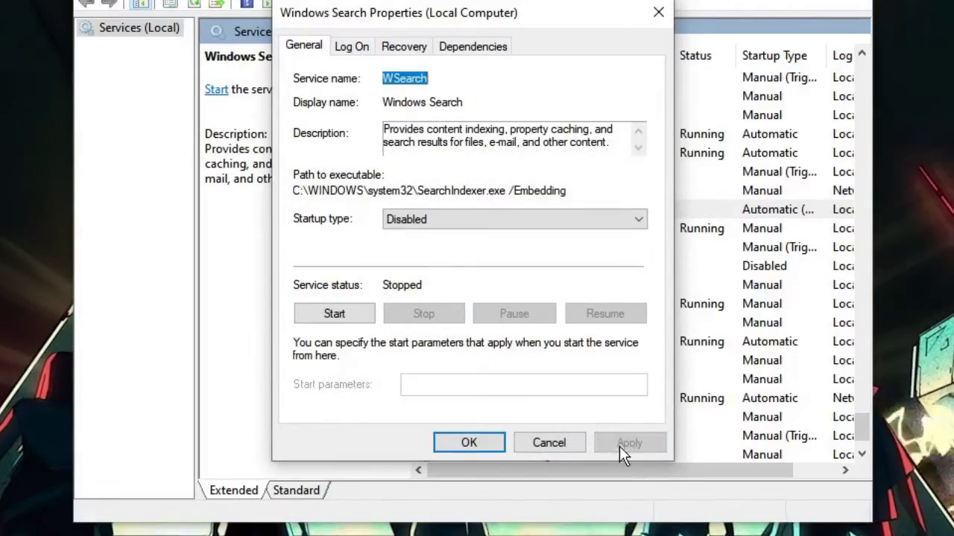
{"action": "left_click", "coordinate": [469, 443]}
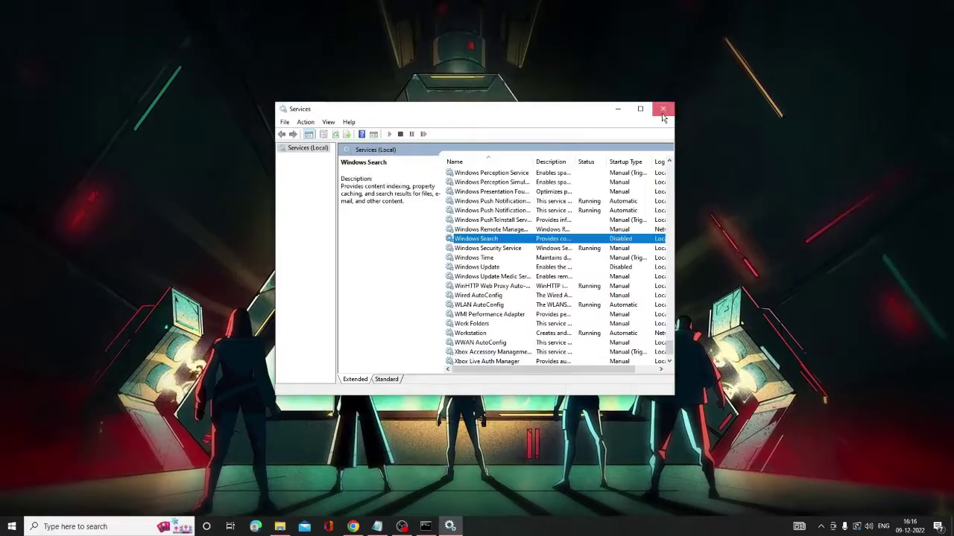
{"action": "key", "text": "alt+F4"}
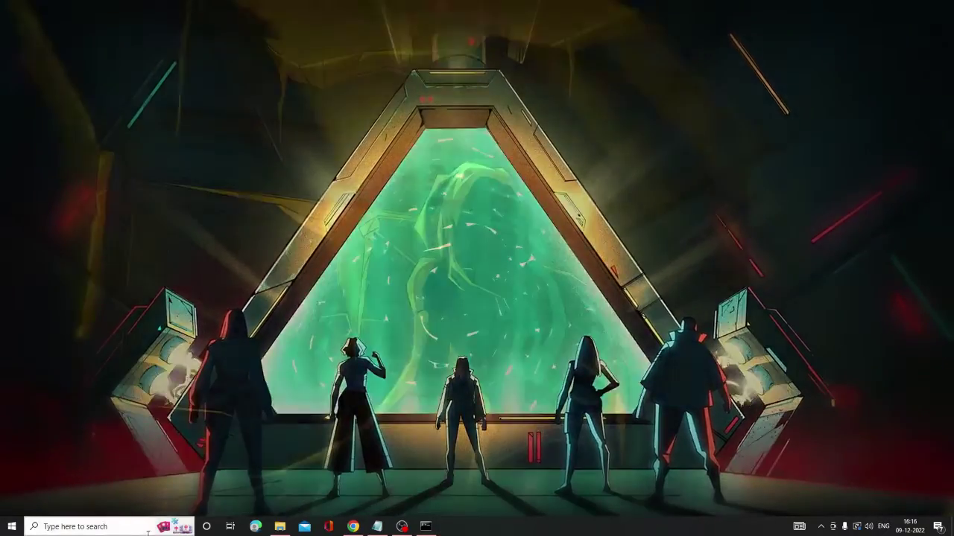
Search Windows for "cleanmgr", open Disk Cleanup, and scan the C: drive
{"action": "key", "text": "super+s"}
{"action": "type", "text": "clean,m"}
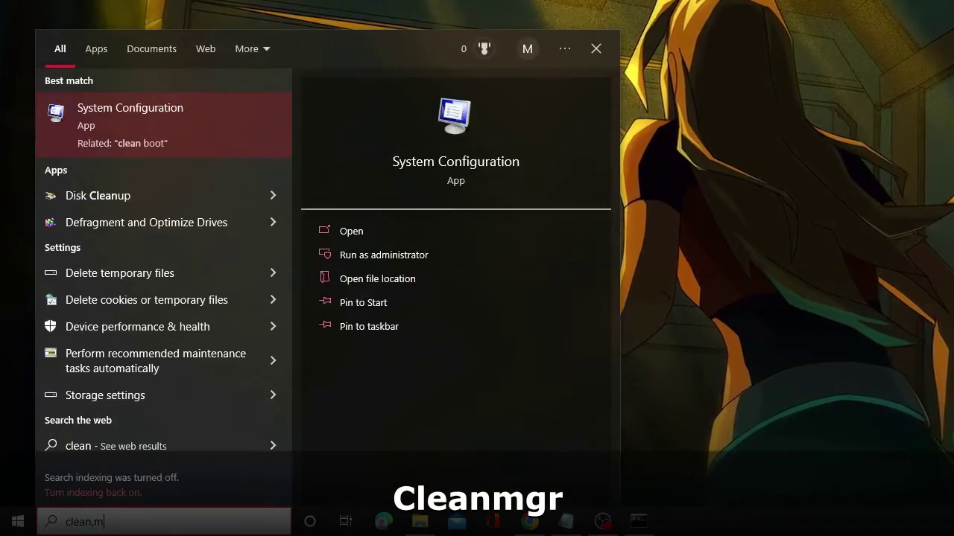
{"action": "key", "text": "BackSpace"}
{"action": "key", "text": "BackSpace"}
{"action": "type", "text": "mgr"}
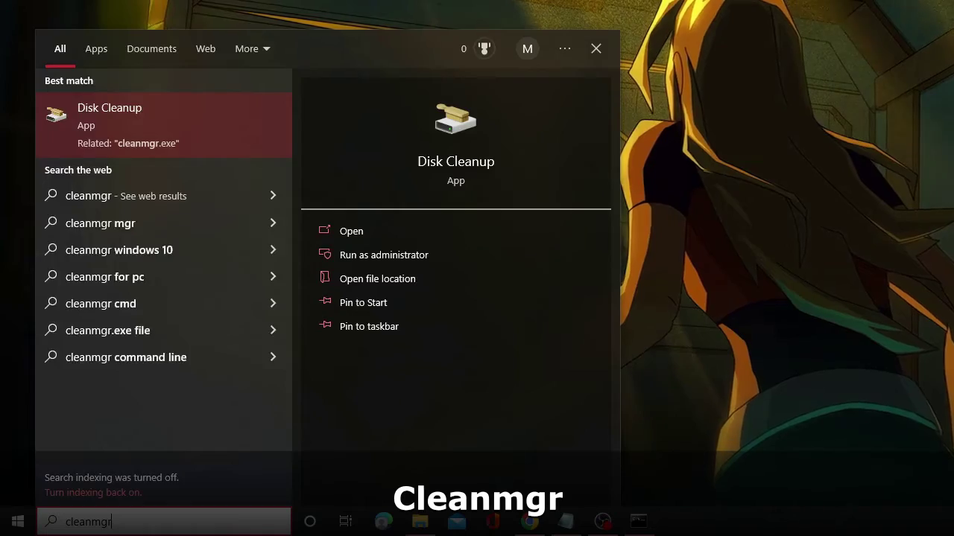
{"action": "key", "text": "Return"}
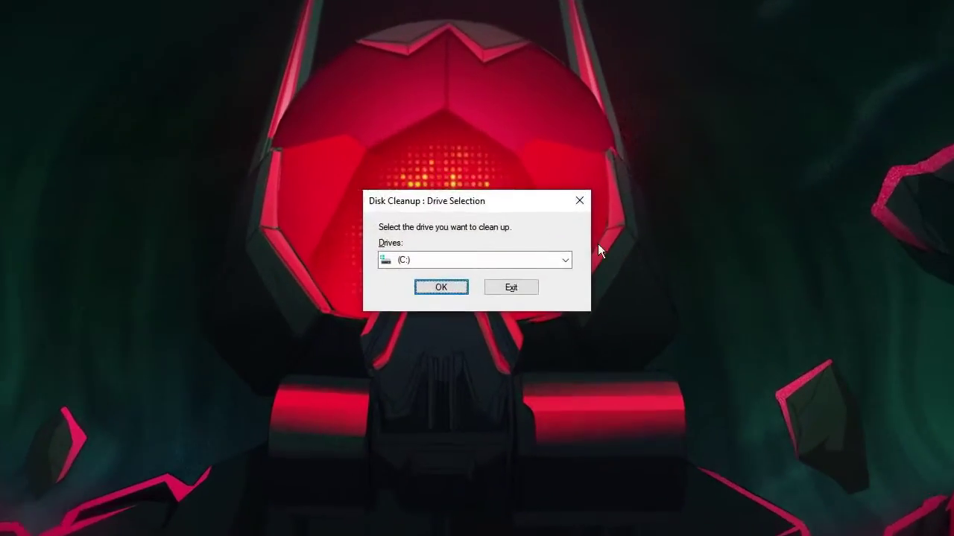
{"action": "left_click", "coordinate": [431, 293]}
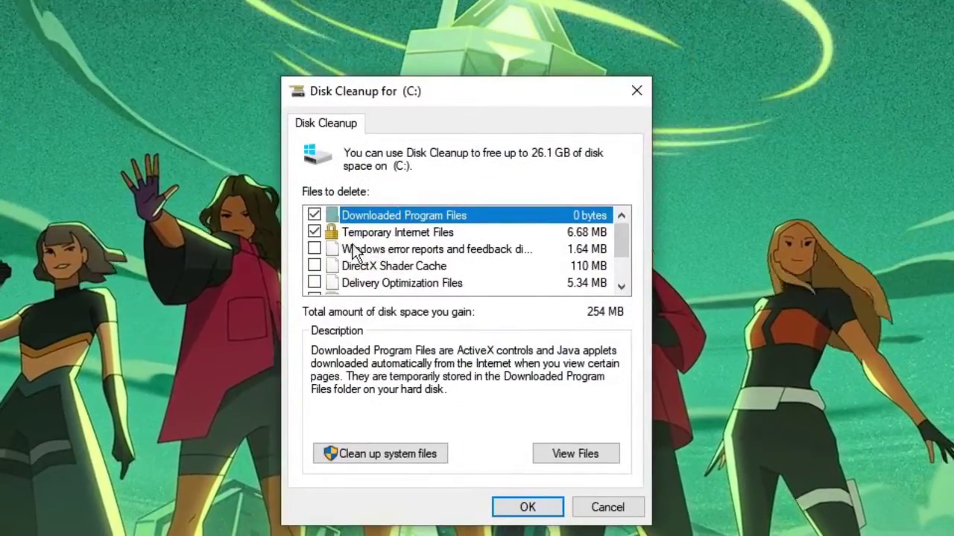
Mark all remaining file types, from Windows error reports to Thumbnails, for deletion and close Disk Cleanup without running it
{"action": "left_click", "coordinate": [314, 248]}
{"action": "left_click", "coordinate": [314, 266]}
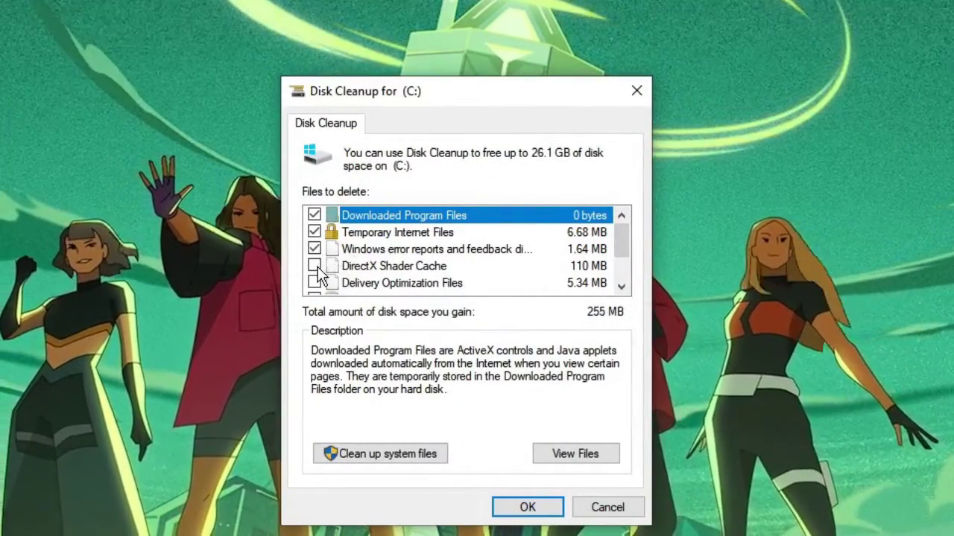
{"action": "left_click", "coordinate": [314, 283]}
{"action": "scroll", "coordinate": [316, 283], "scroll_direction": "down", "scroll_amount": 1}
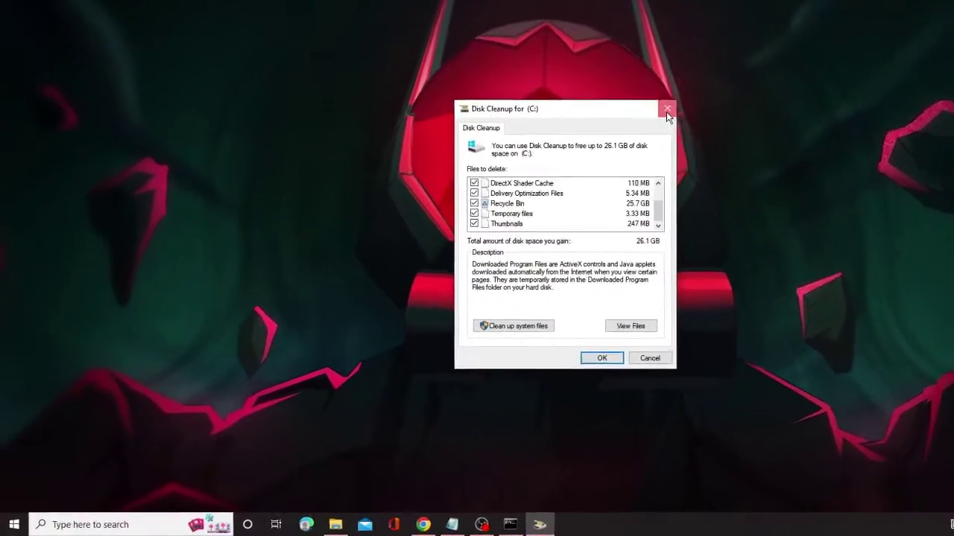
{"action": "left_click", "coordinate": [636, 93]}
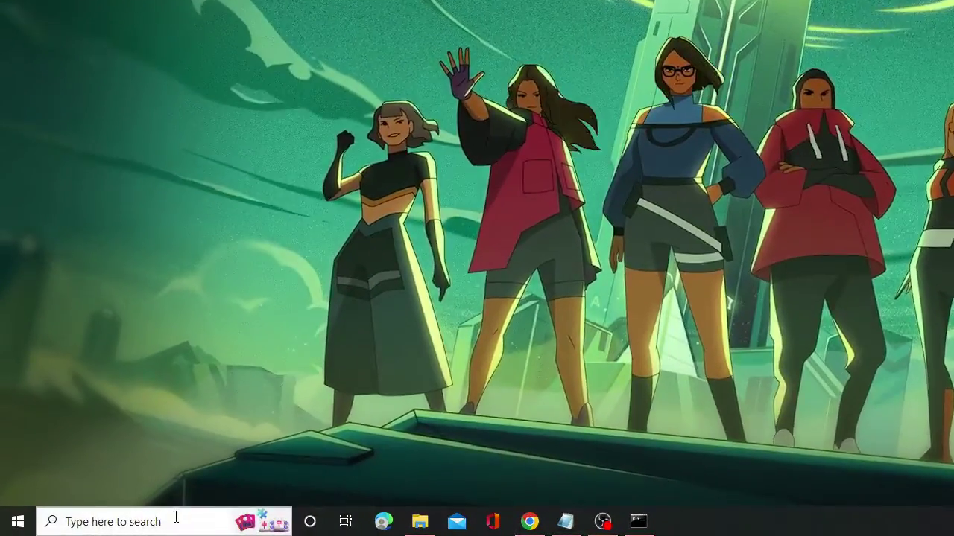
Search Windows for "sysdm.cpl" and open System Properties
{"action": "left_click", "coordinate": [152, 524]}
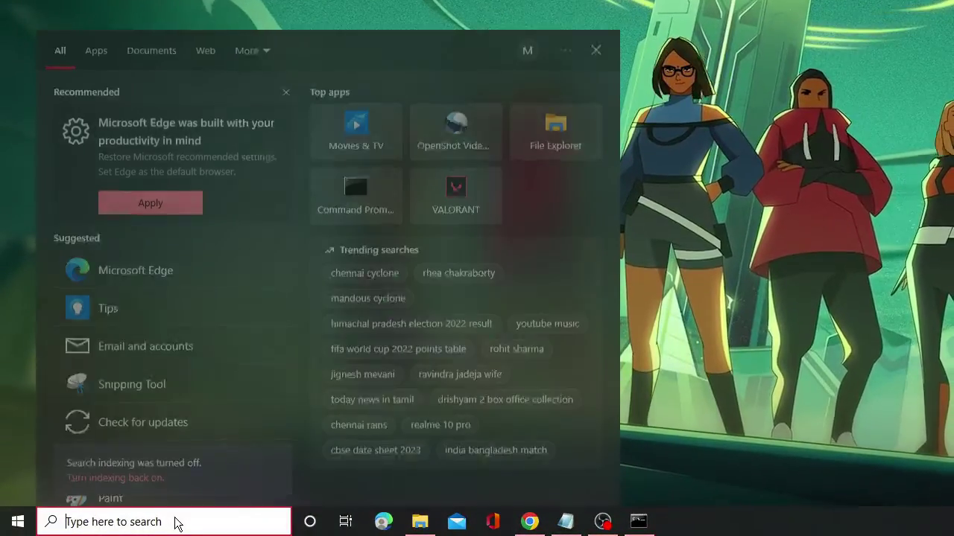
{"action": "type", "text": "sysdm"}
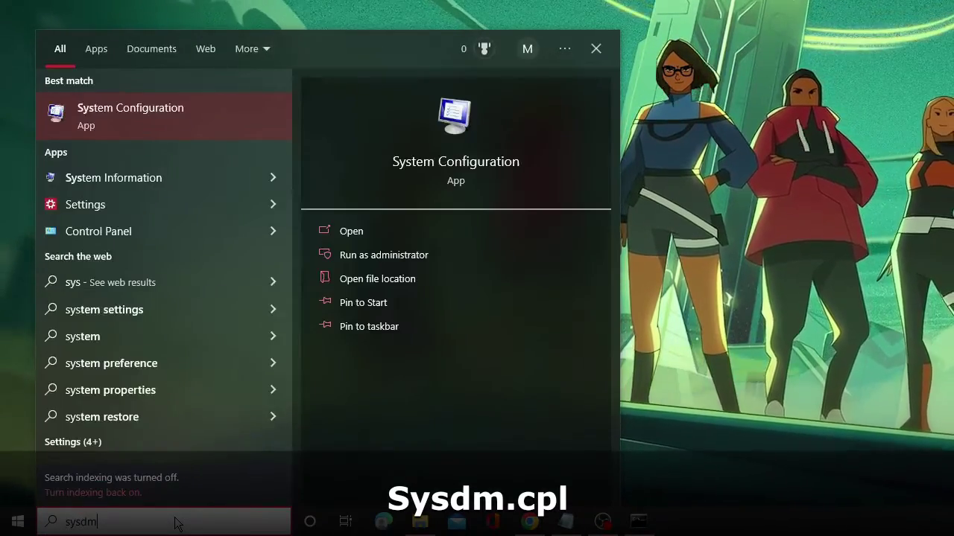
{"action": "type", "text": ".cpl"}
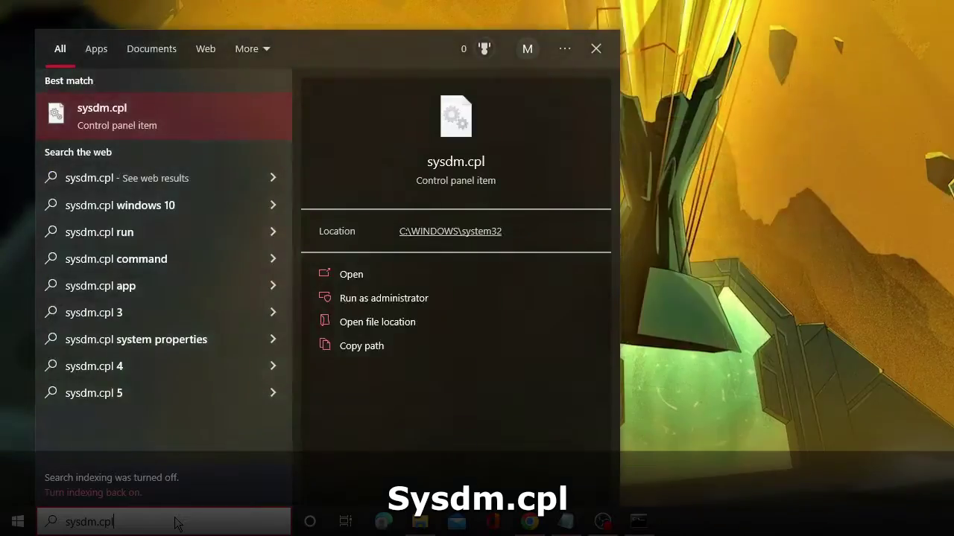
{"action": "key", "text": "Return"}
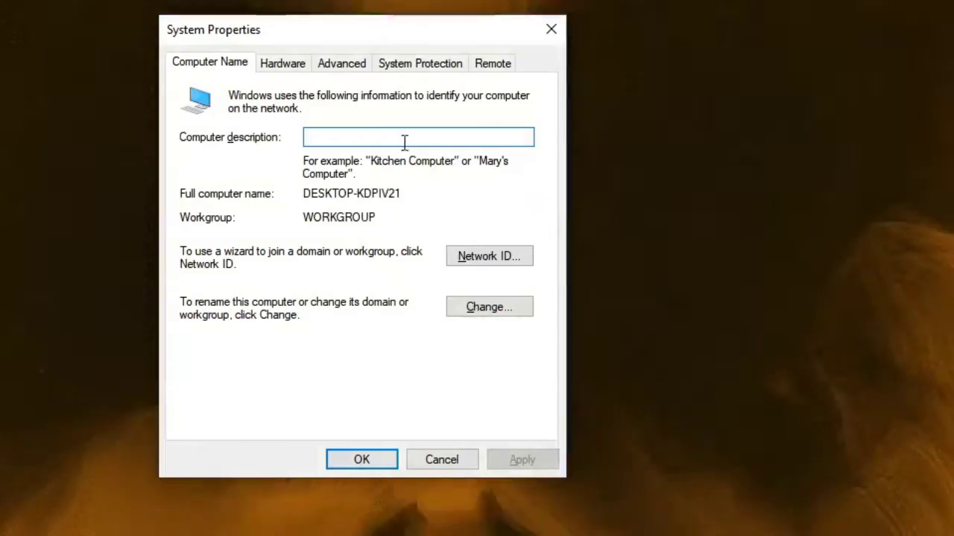
Set the Windows visual effects to "Adjust for best performance", confirm, and close System Properties
{"action": "left_click", "coordinate": [341, 64]}
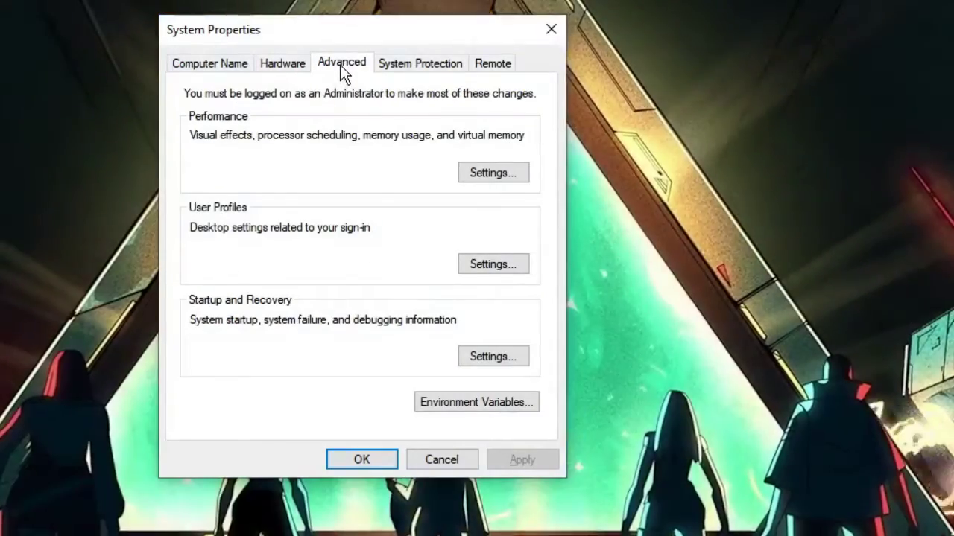
{"action": "left_click", "coordinate": [484, 177]}
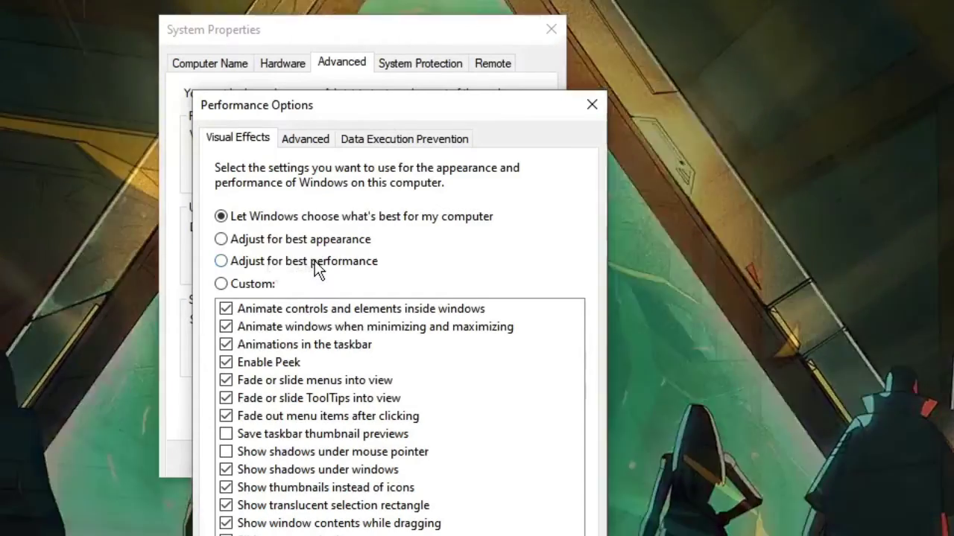
{"action": "left_click", "coordinate": [316, 262]}
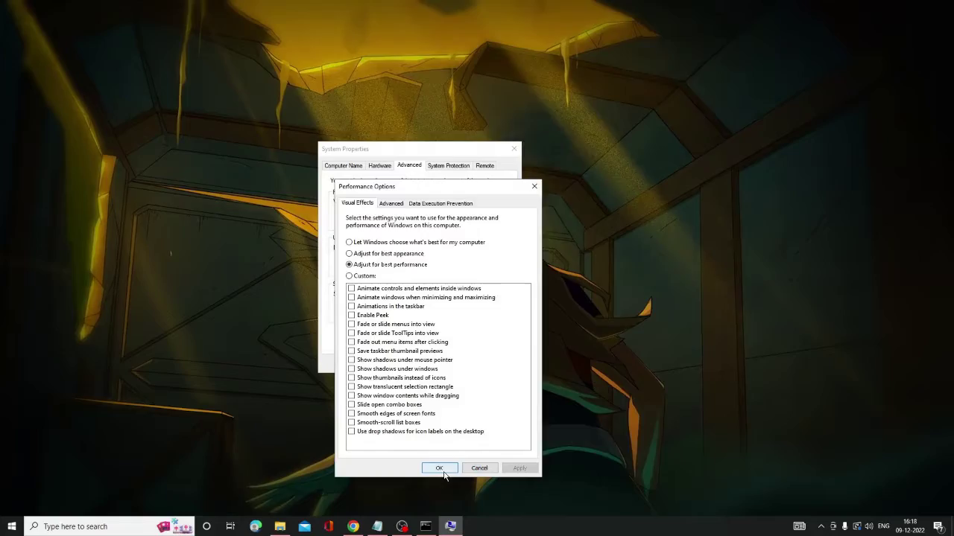
{"action": "left_click", "coordinate": [439, 467]}
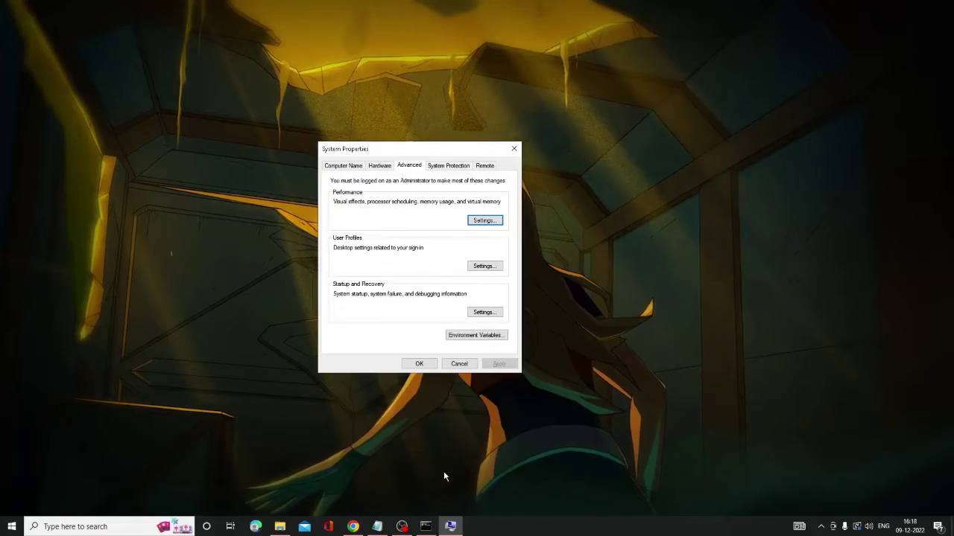
{"action": "left_click", "coordinate": [421, 363]}
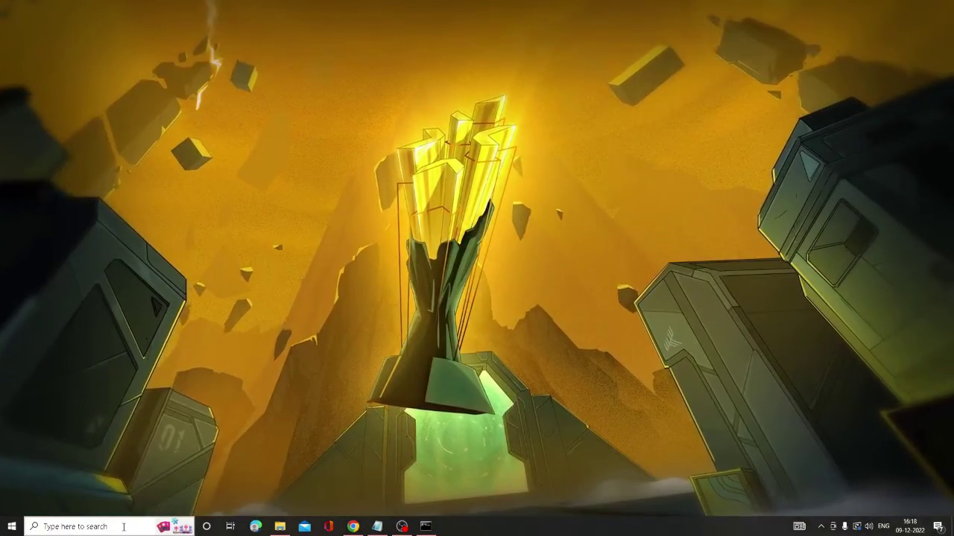
Search Windows for "virus", open Virus & threat protection, and start a quick scan, leaving it running in the minimized window
{"action": "left_click", "coordinate": [123, 527]}
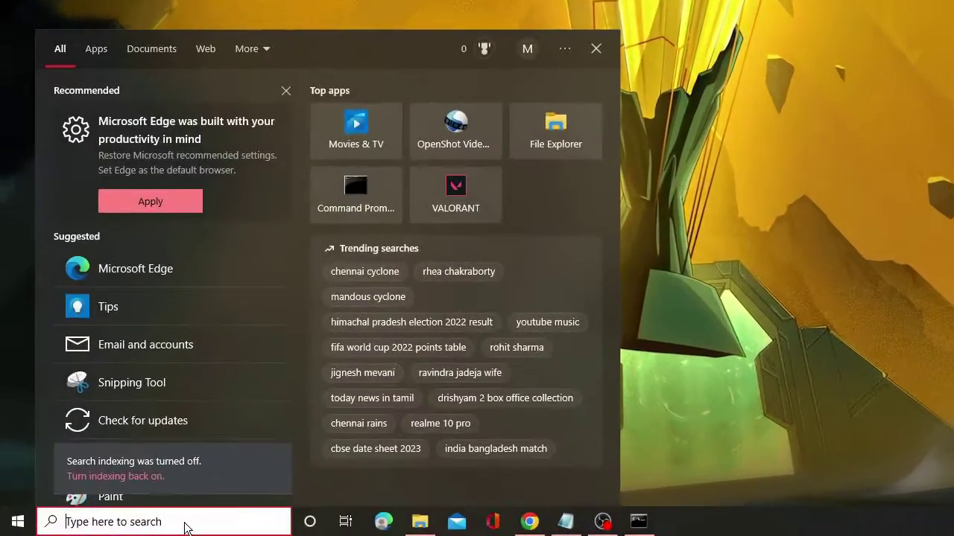
{"action": "type", "text": "virus"}
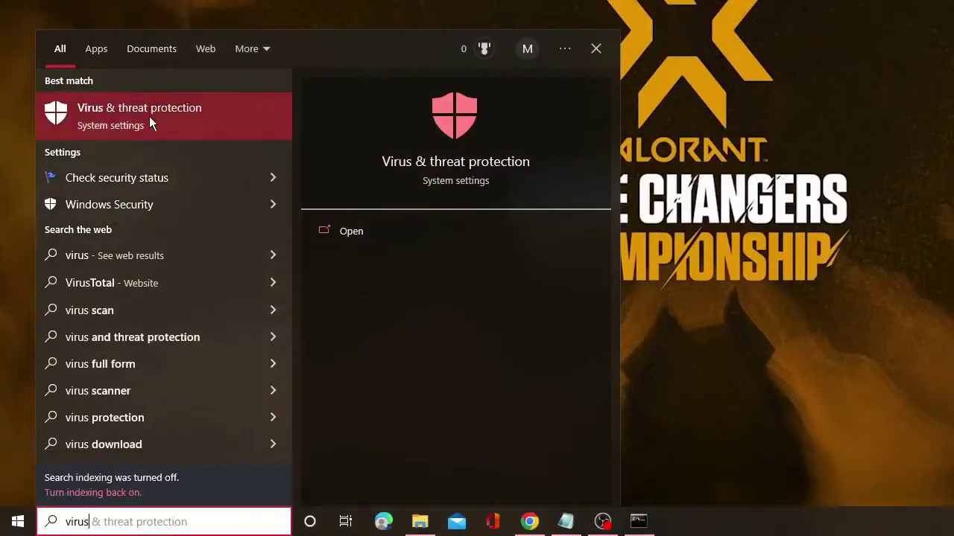
{"action": "left_click", "coordinate": [149, 116]}
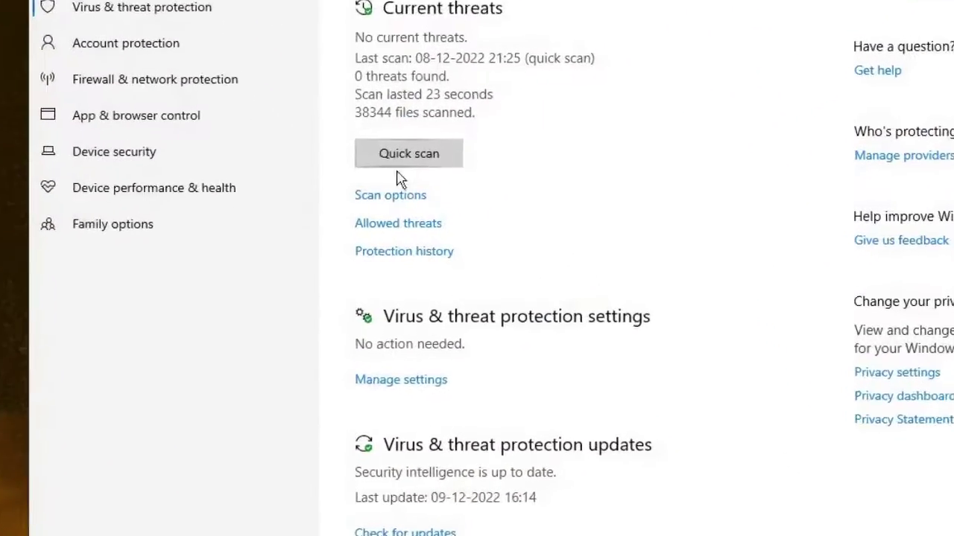
{"action": "left_click", "coordinate": [430, 189]}
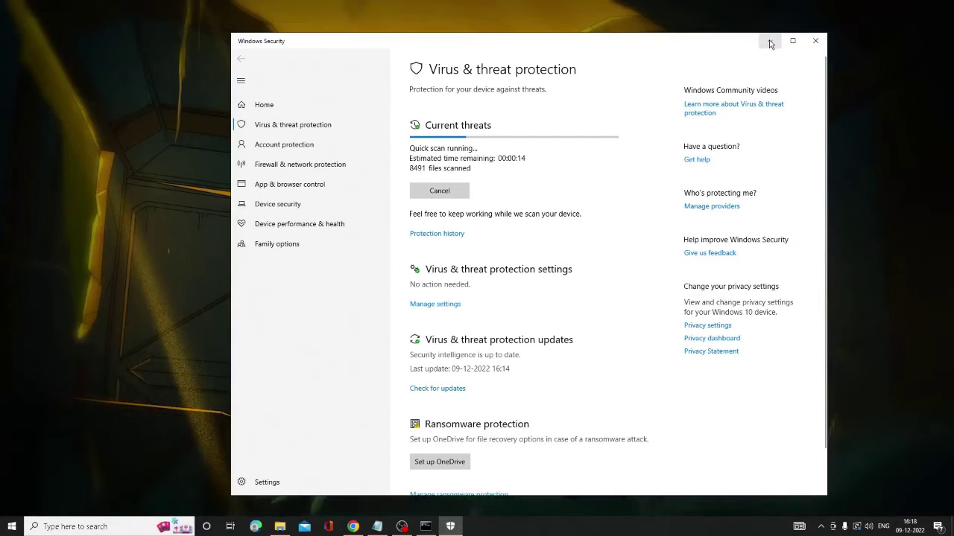
{"action": "left_click", "coordinate": [828, 38]}
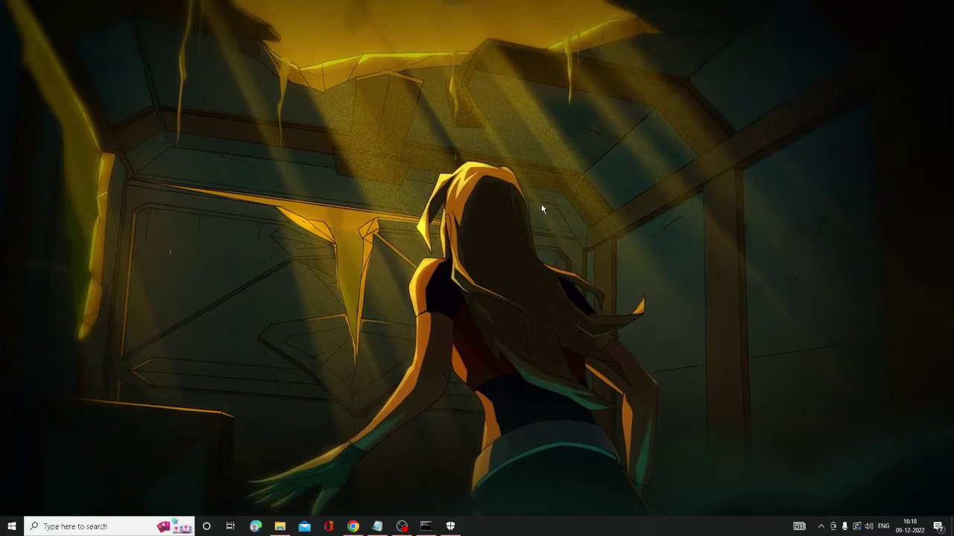
Open the system temp folder with the Run command "temp" and delete all its contents, skipping files in use
{"action": "key", "text": "super+r"}
{"action": "type", "text": "temp"}
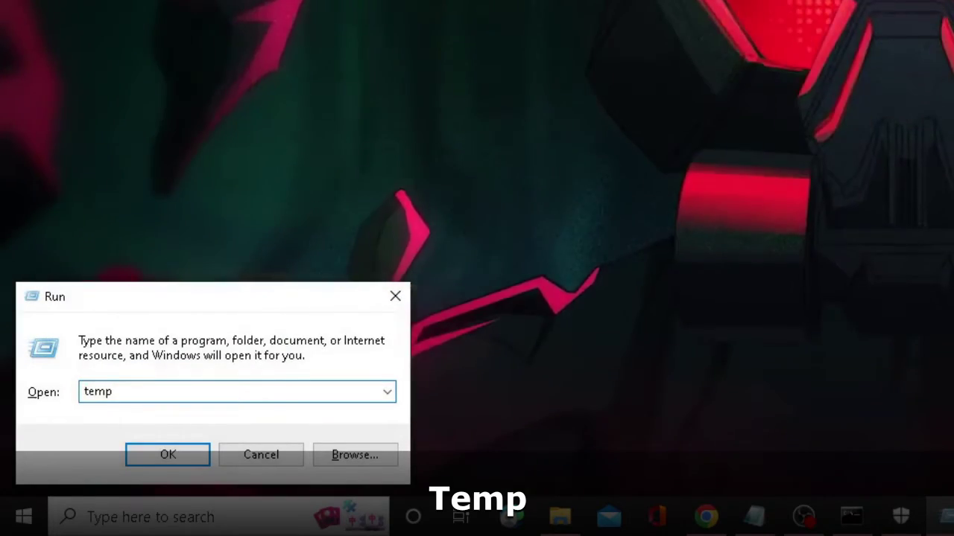
{"action": "key", "text": "Return"}
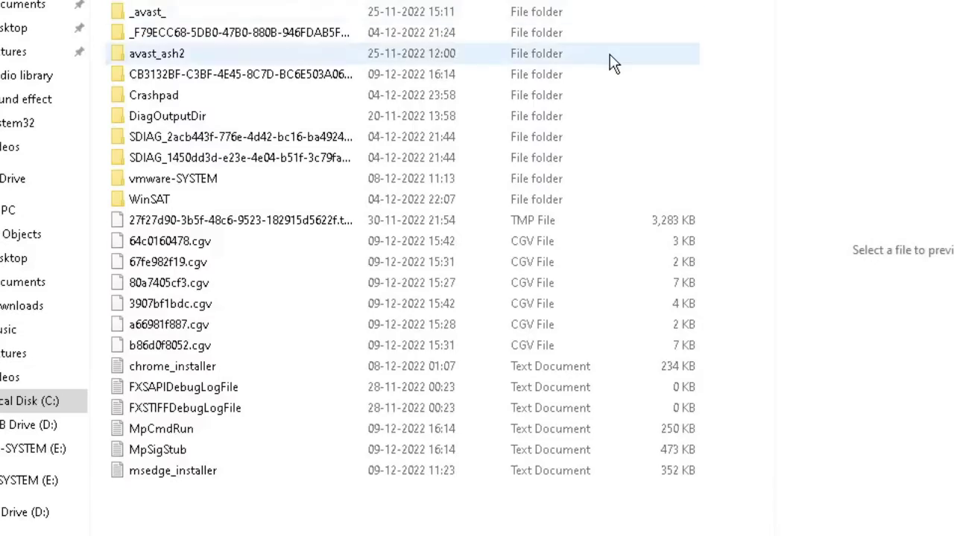
{"action": "key", "text": "ctrl+a"}
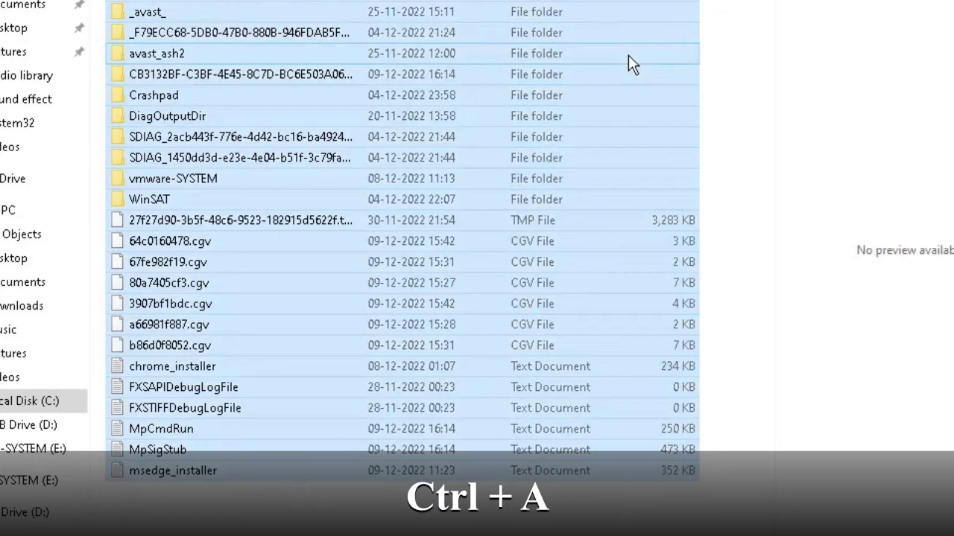
{"action": "key", "text": "Delete"}
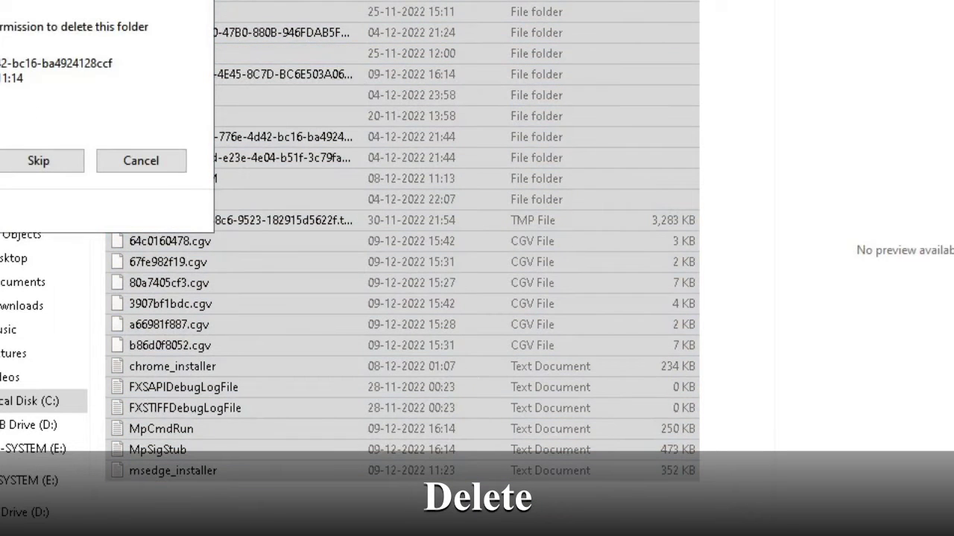
{"action": "key", "text": "Return"}
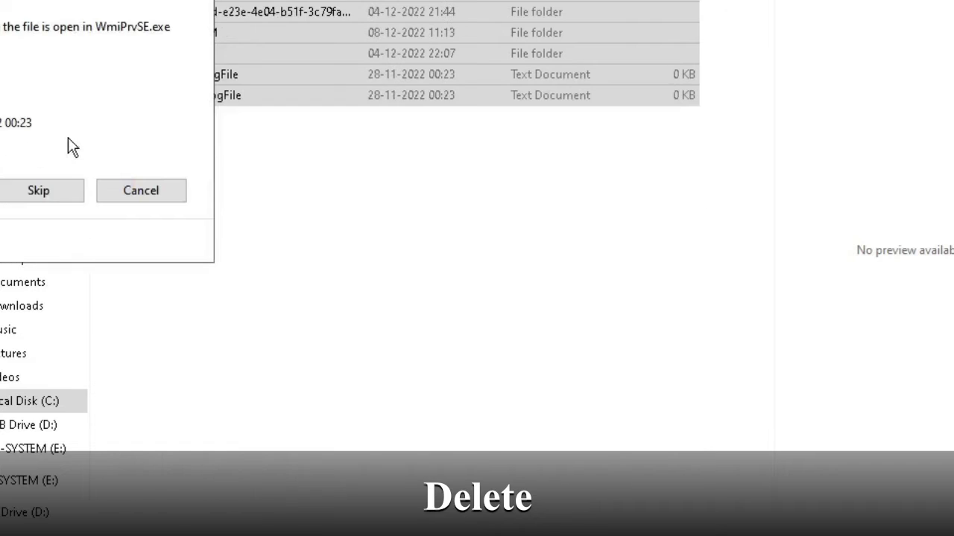
{"action": "left_click", "coordinate": [45, 191]}
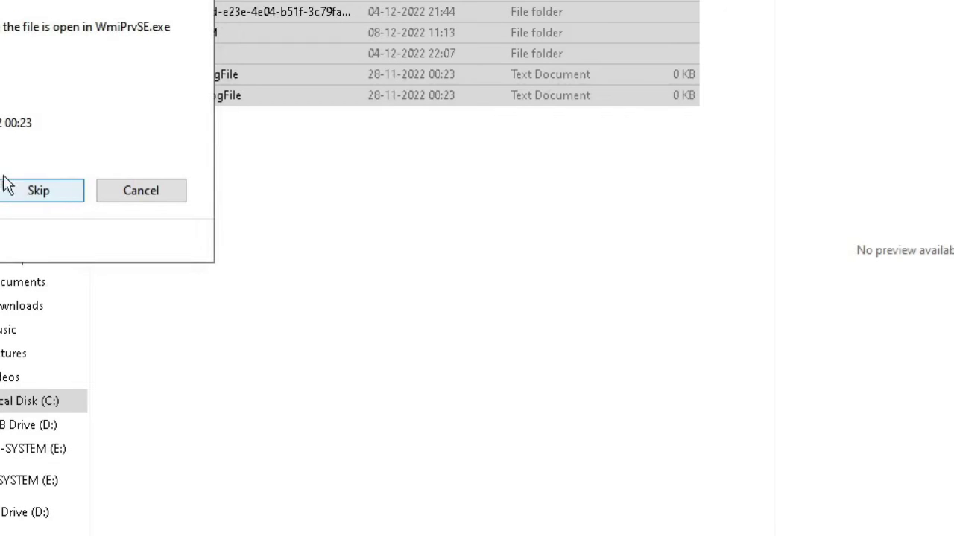
{"action": "key", "text": "Return"}
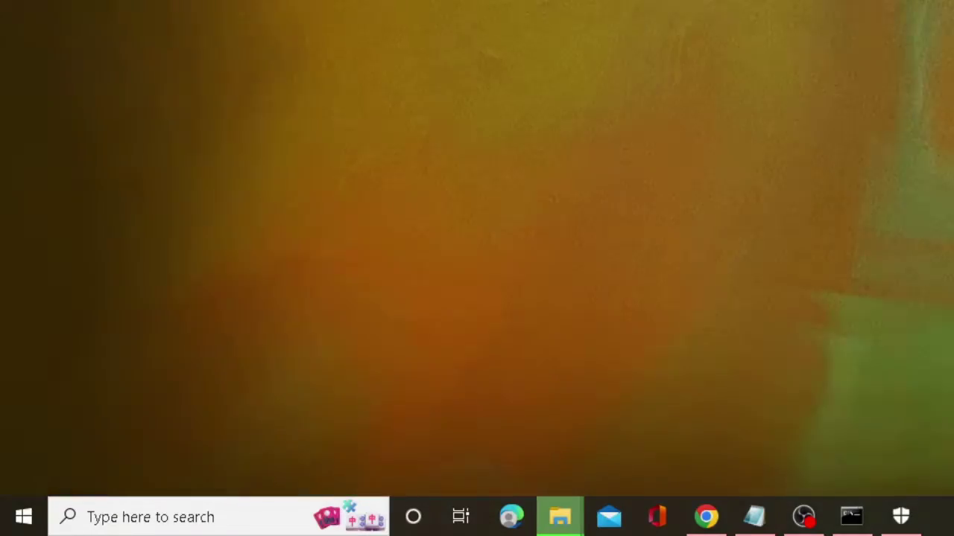
Open the "%temp%" folder from Run and permanently delete all its contents, granting administrator permission and skipping undeletable items
{"action": "key", "text": "super+r"}
{"action": "type", "text": "%tem"}
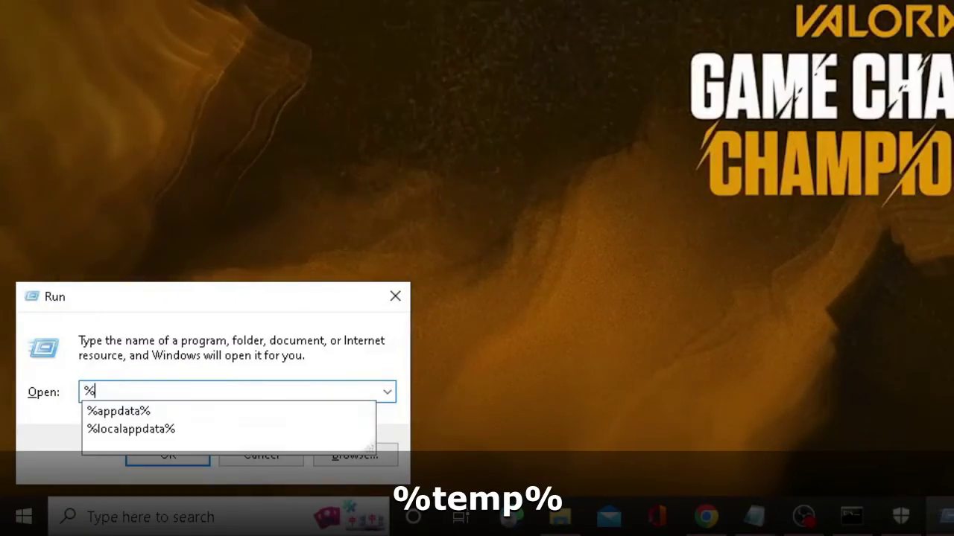
{"action": "type", "text": "p%"}
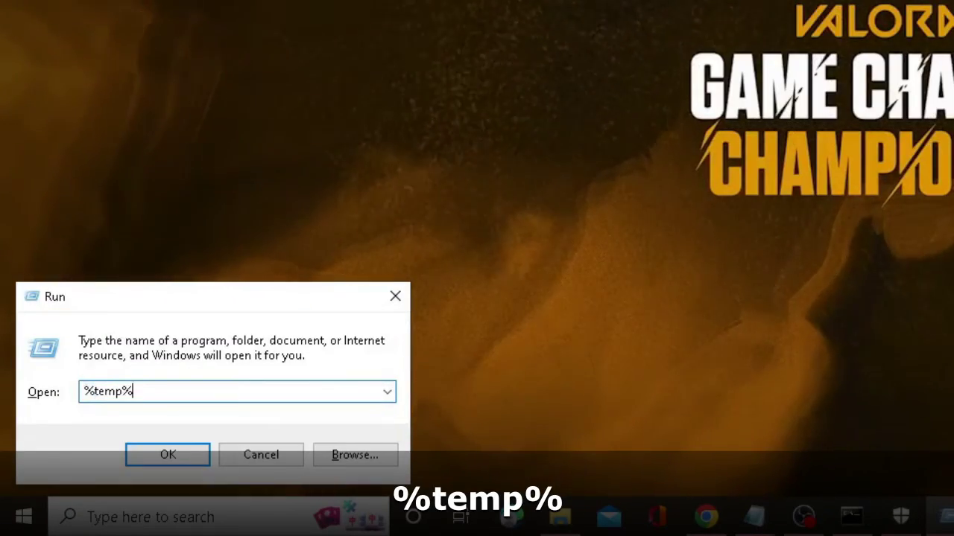
{"action": "key", "text": "Return"}
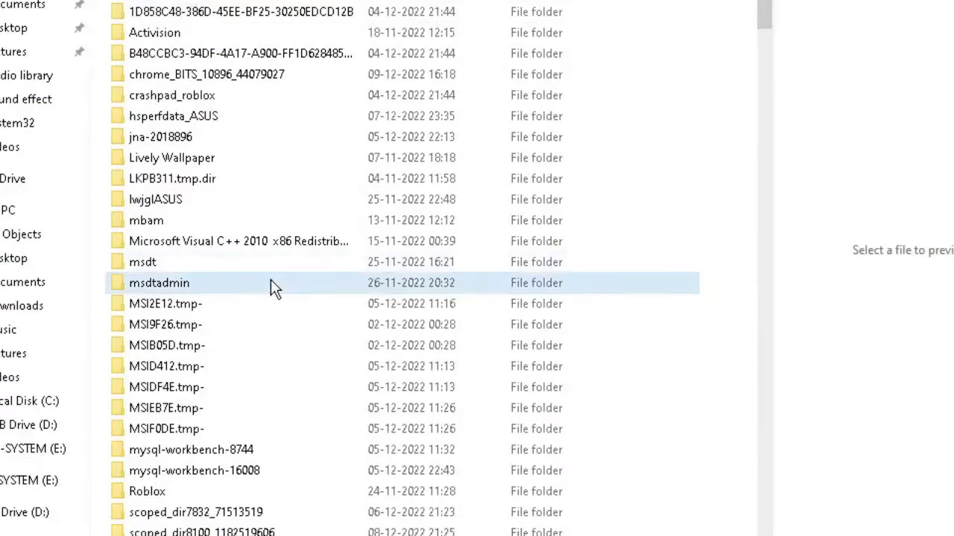
{"action": "key", "text": "ctrl+a"}
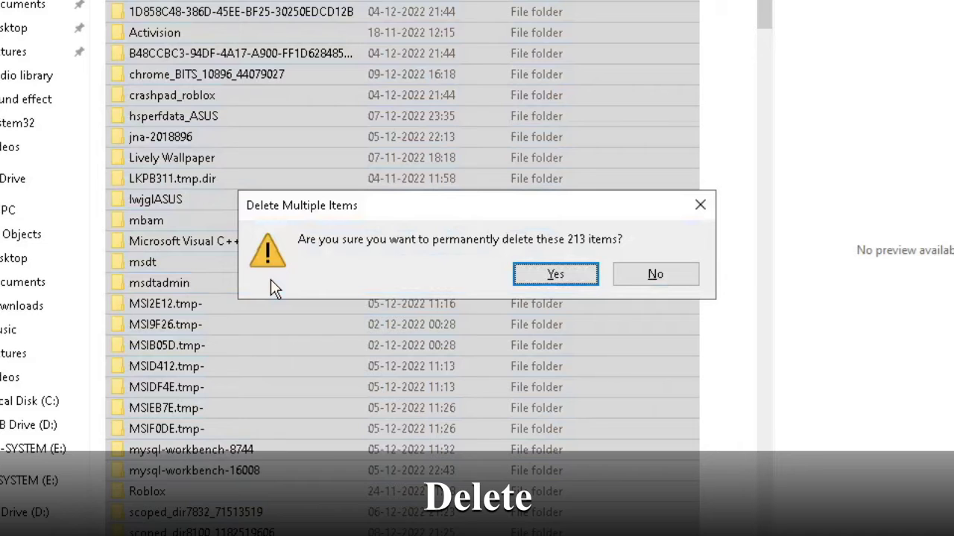
{"action": "key", "text": "Return"}
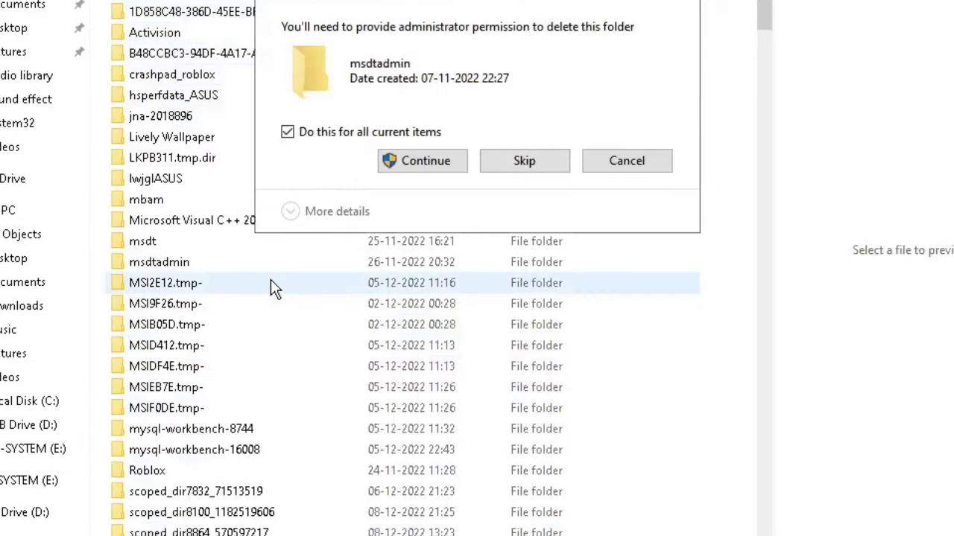
{"action": "left_click", "coordinate": [425, 164]}
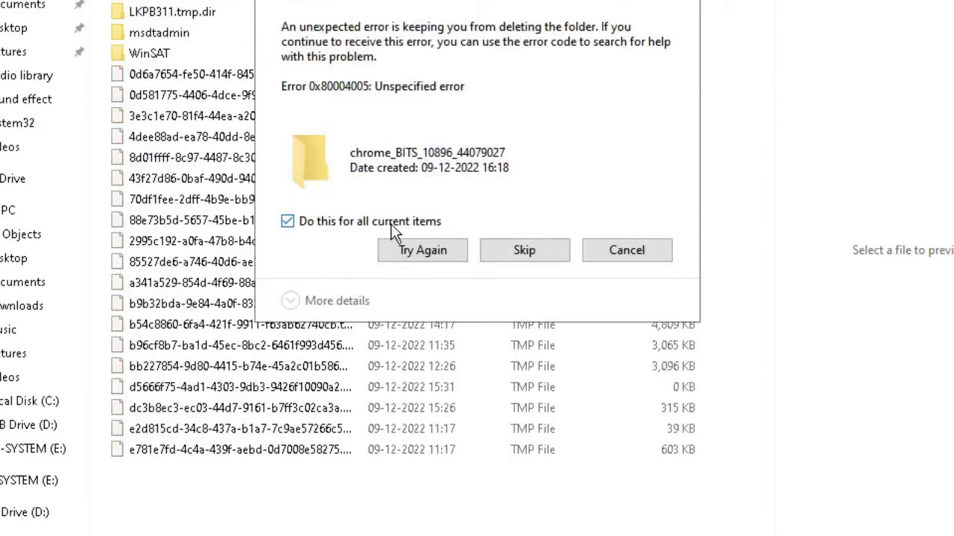
{"action": "left_click", "coordinate": [529, 254]}
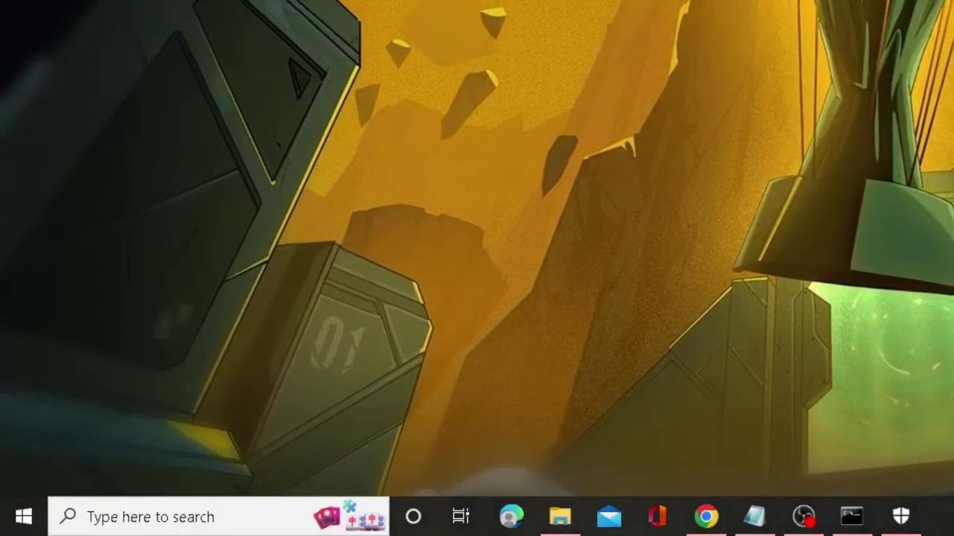
Open the "prefetch" folder from Run with permanent access granted, delete all its files, and close the folder
{"action": "key", "text": "super+r"}
{"action": "type", "text": "prefetch"}
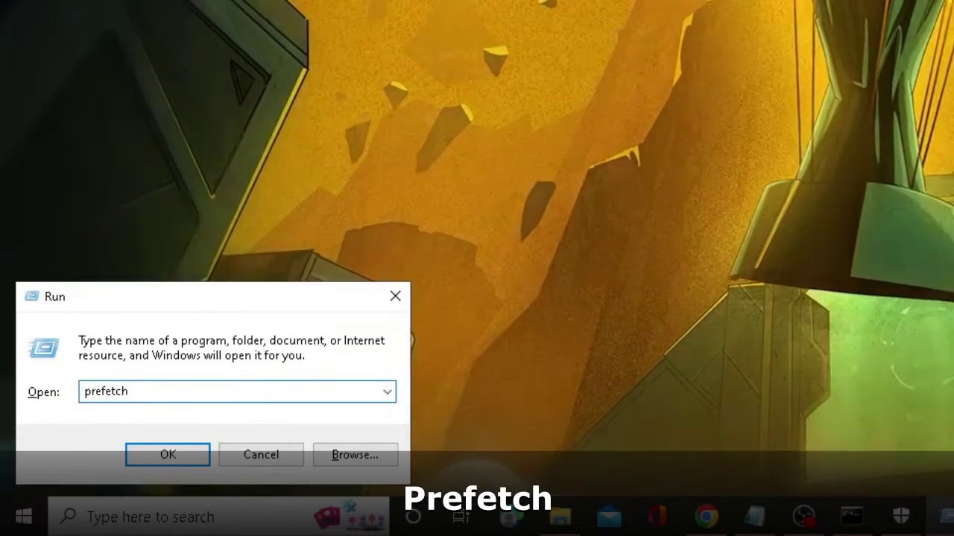
{"action": "key", "text": "Return"}
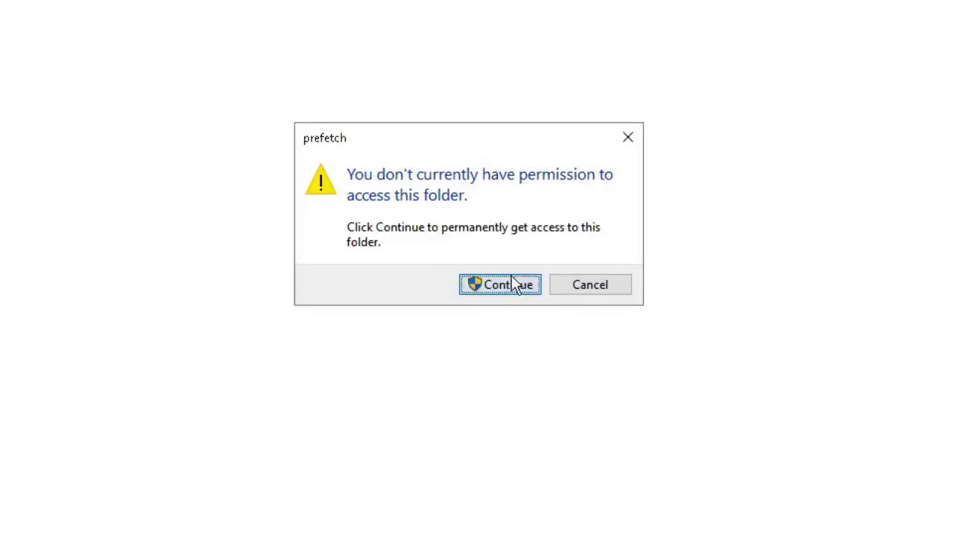
{"action": "left_click", "coordinate": [512, 284]}
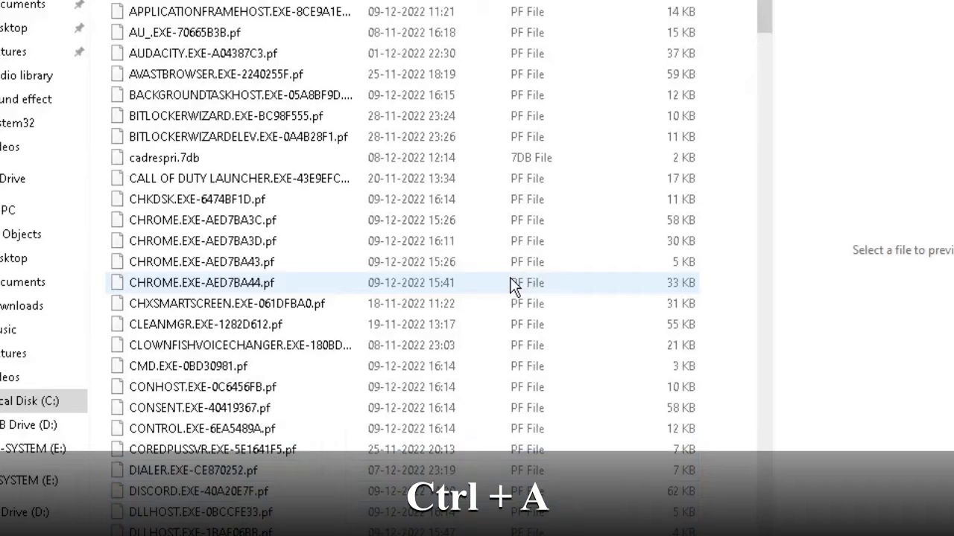
{"action": "key", "text": "ctrl+a"}
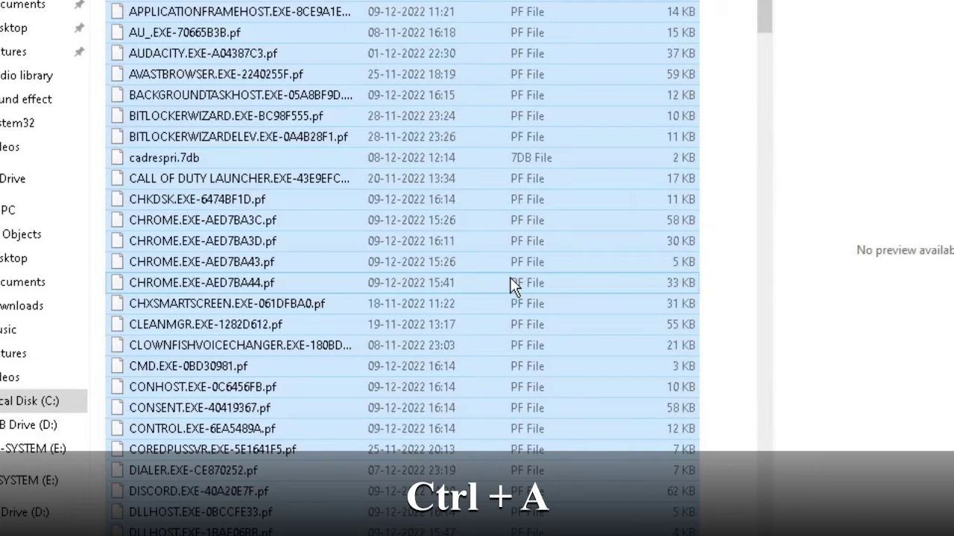
{"action": "key", "text": "Delete"}
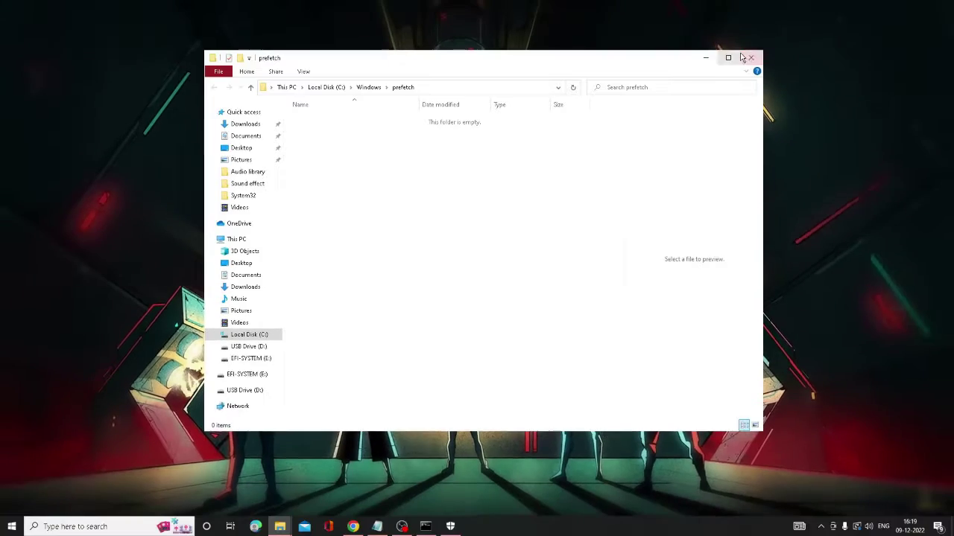
{"action": "left_click", "coordinate": [741, 55]}
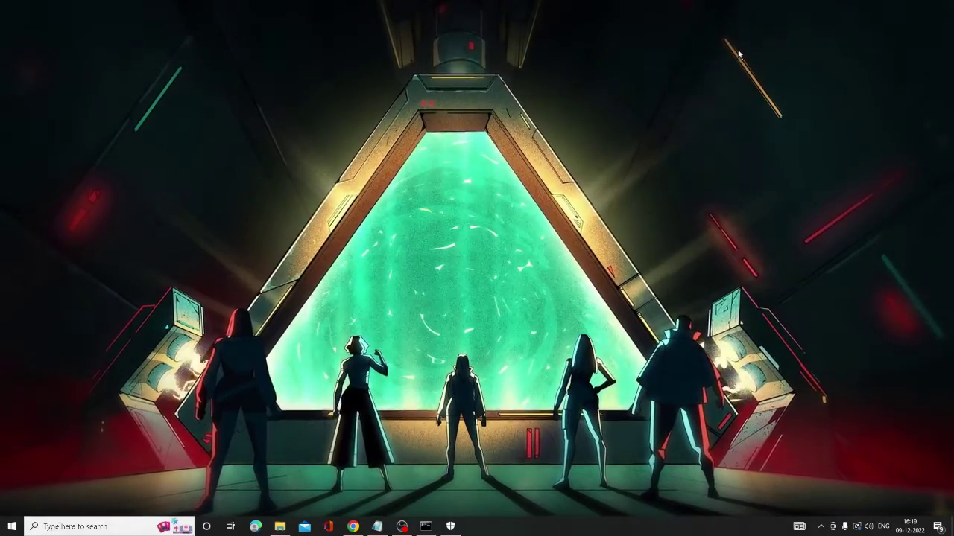